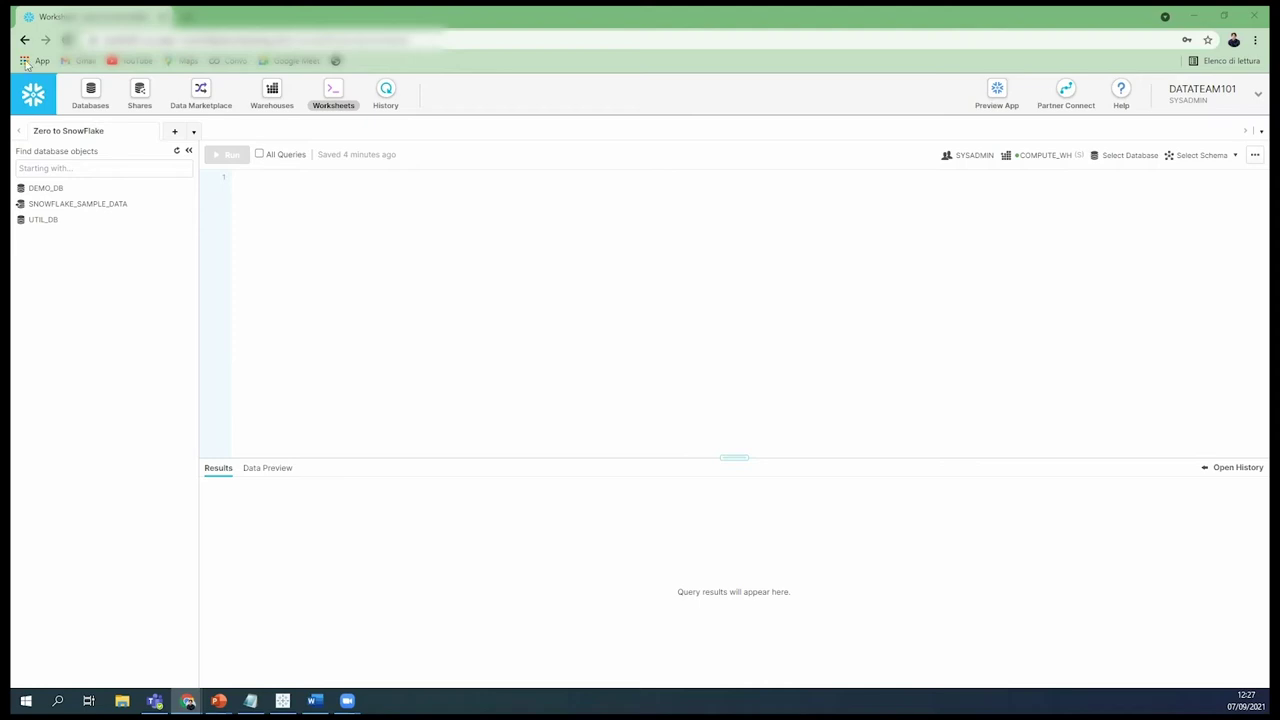
Step: Create a new database named citybike
left_click(87, 100)
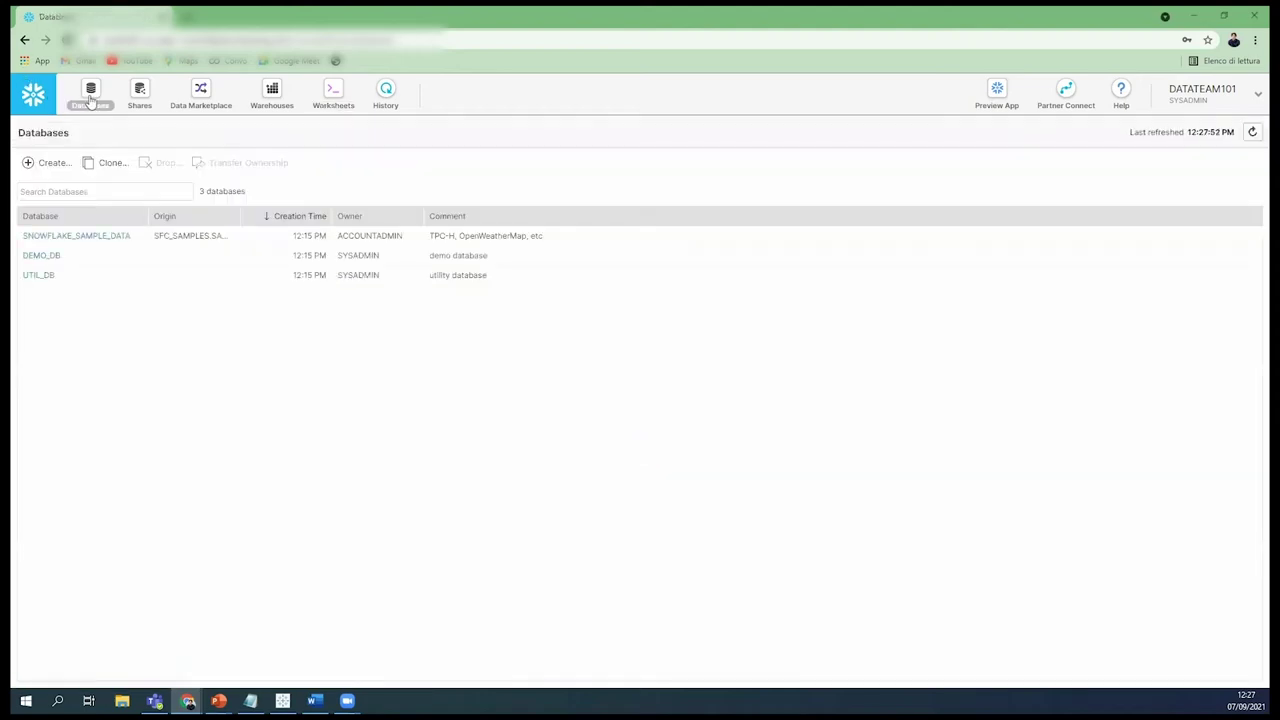
left_click(52, 166)
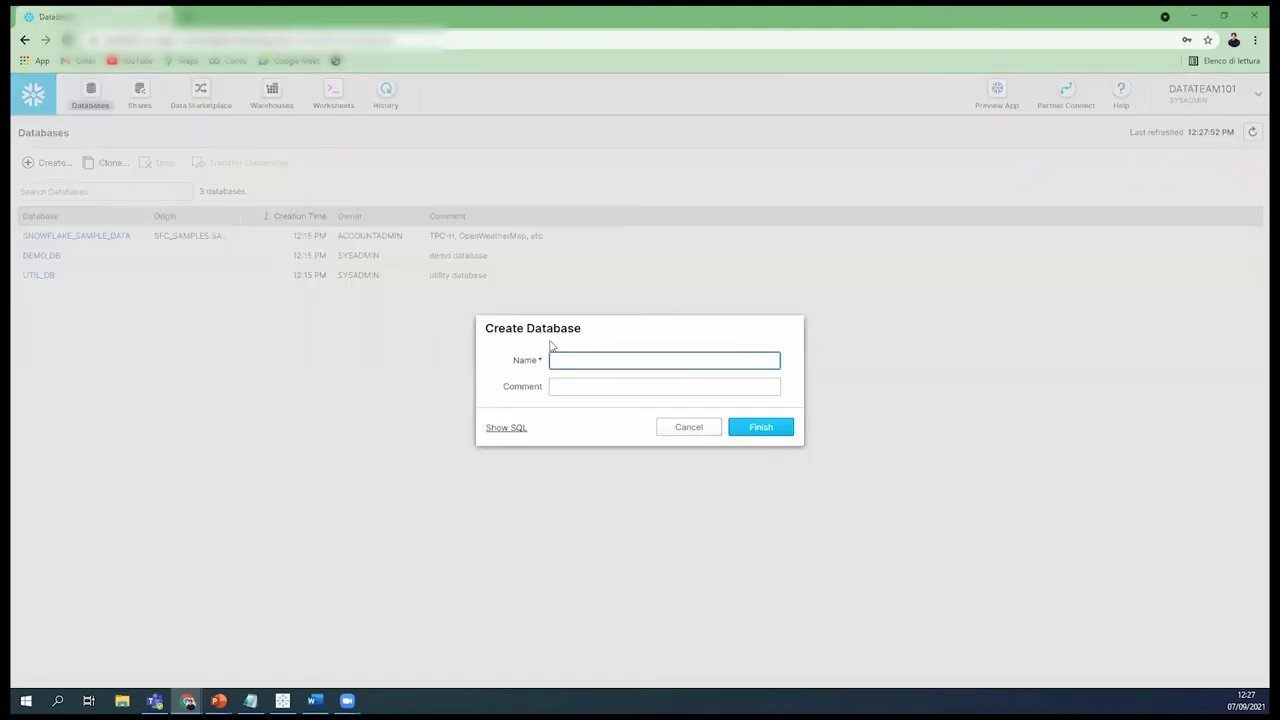
type("citybike")
left_click(765, 429)
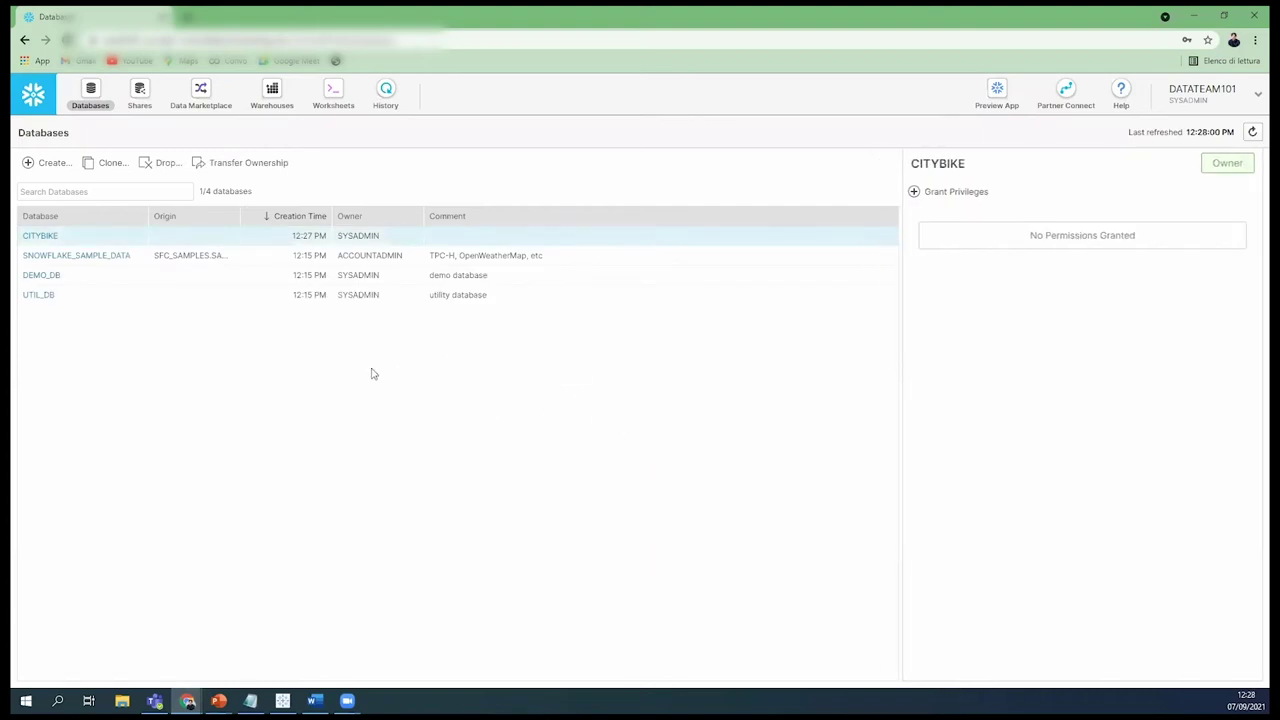
Step: Set the Zero to SnowFlake worksheet's context to the CITYBIKE database with the PUBLIC schema
left_click(338, 102)
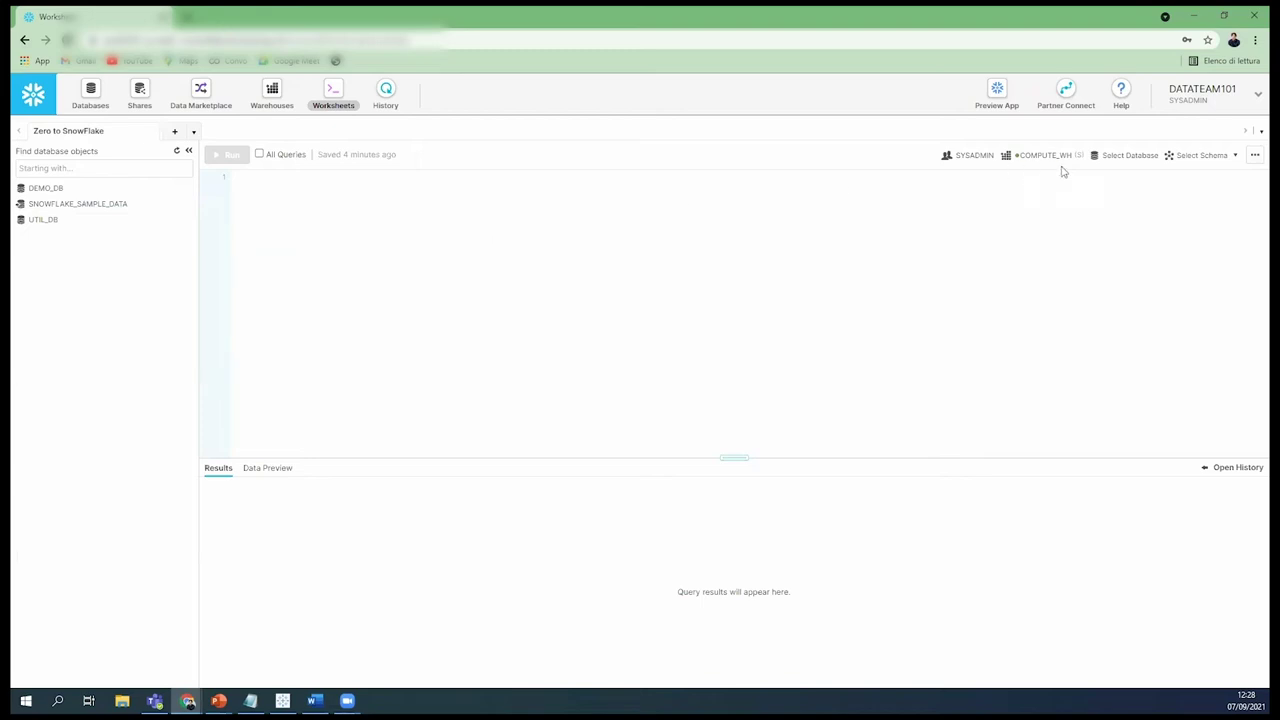
left_click(1117, 156)
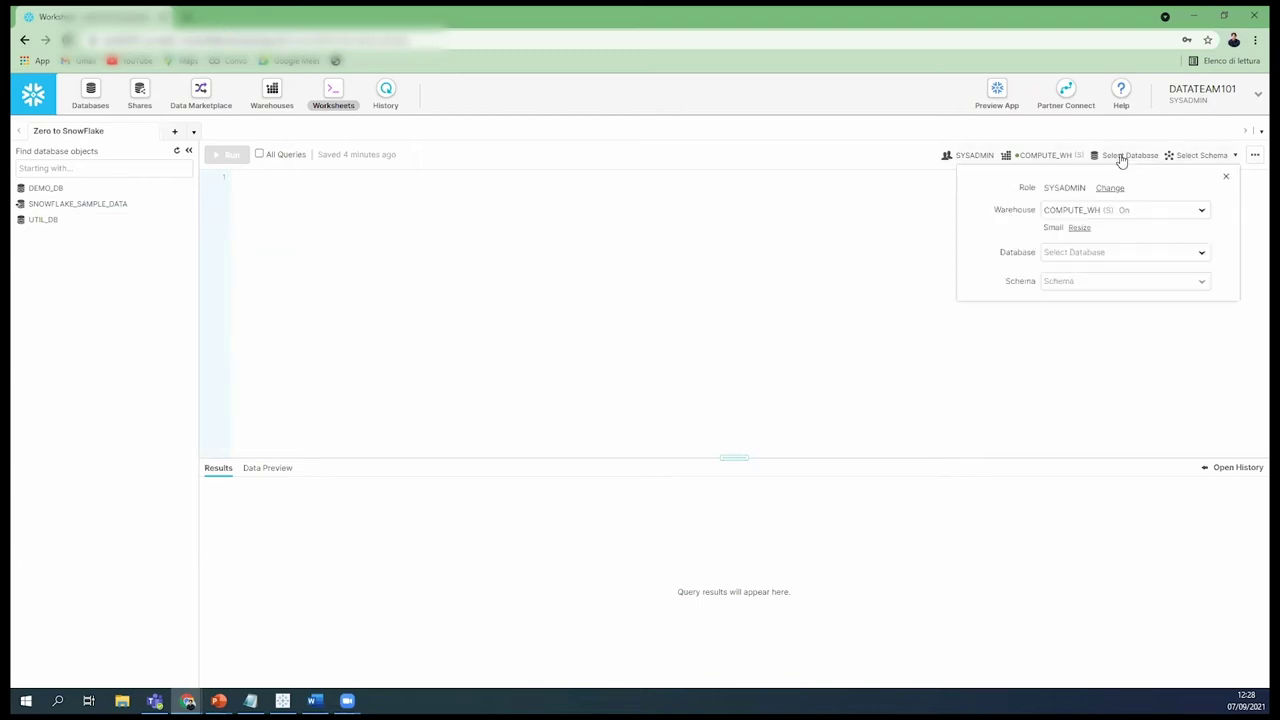
left_click(1085, 254)
left_click(1076, 273)
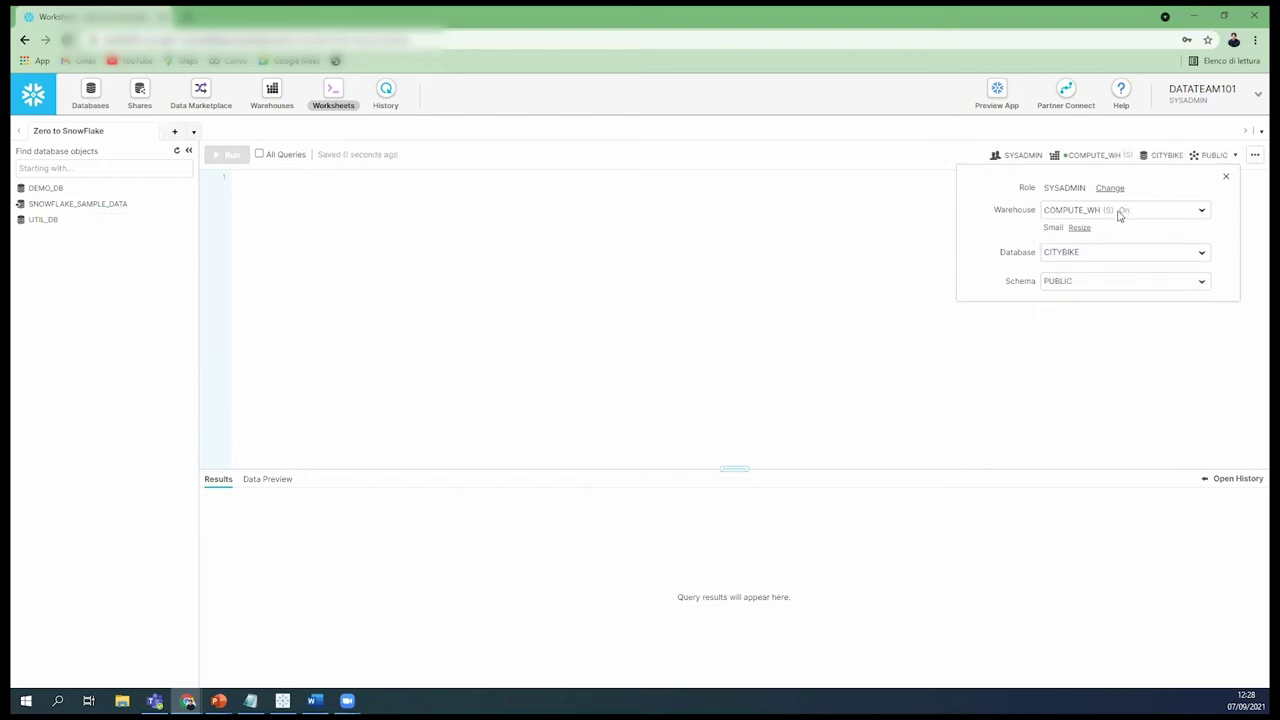
left_click(893, 234)
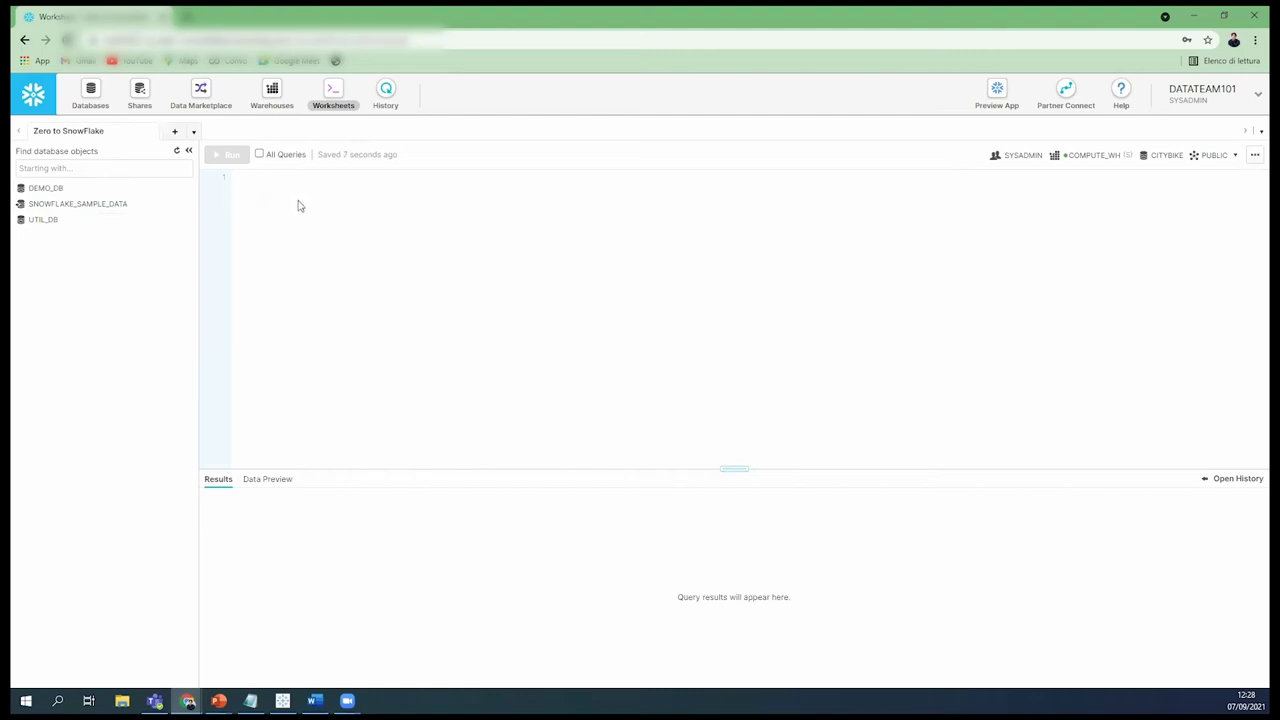
type("list @citibike_trips;")
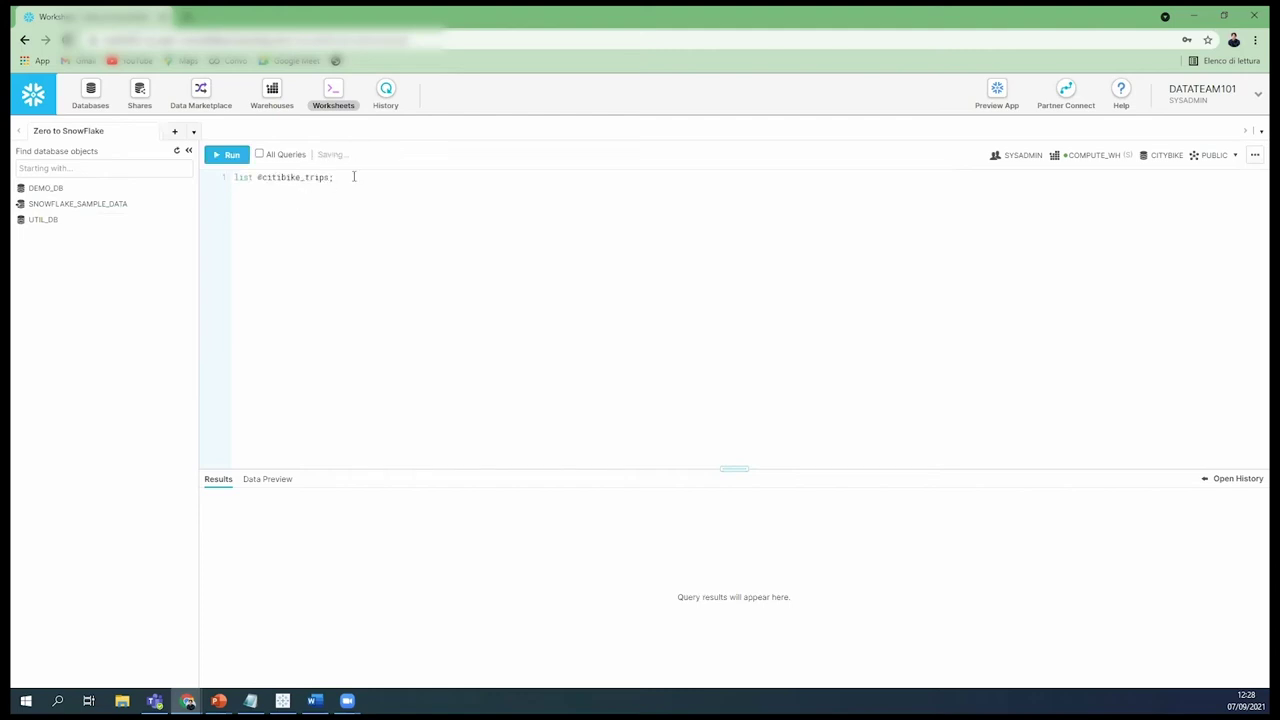
left_click_drag(340, 177, 223, 181)
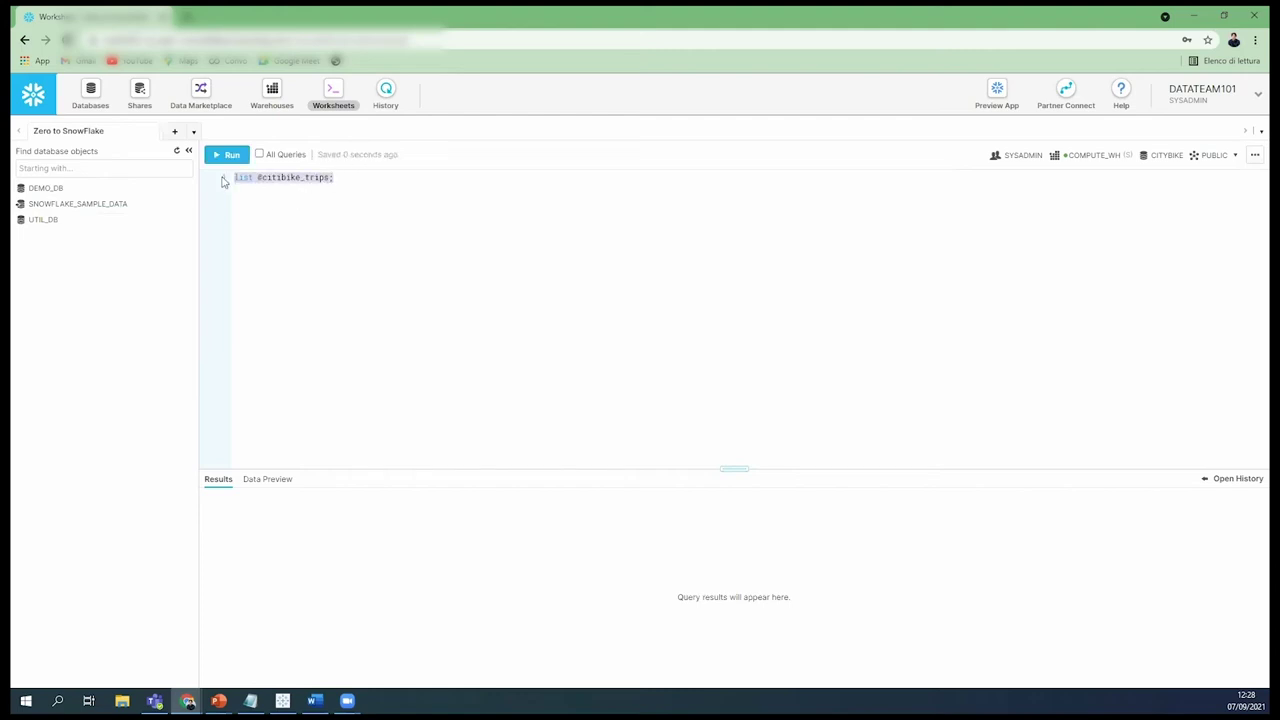
key("BackSpace")
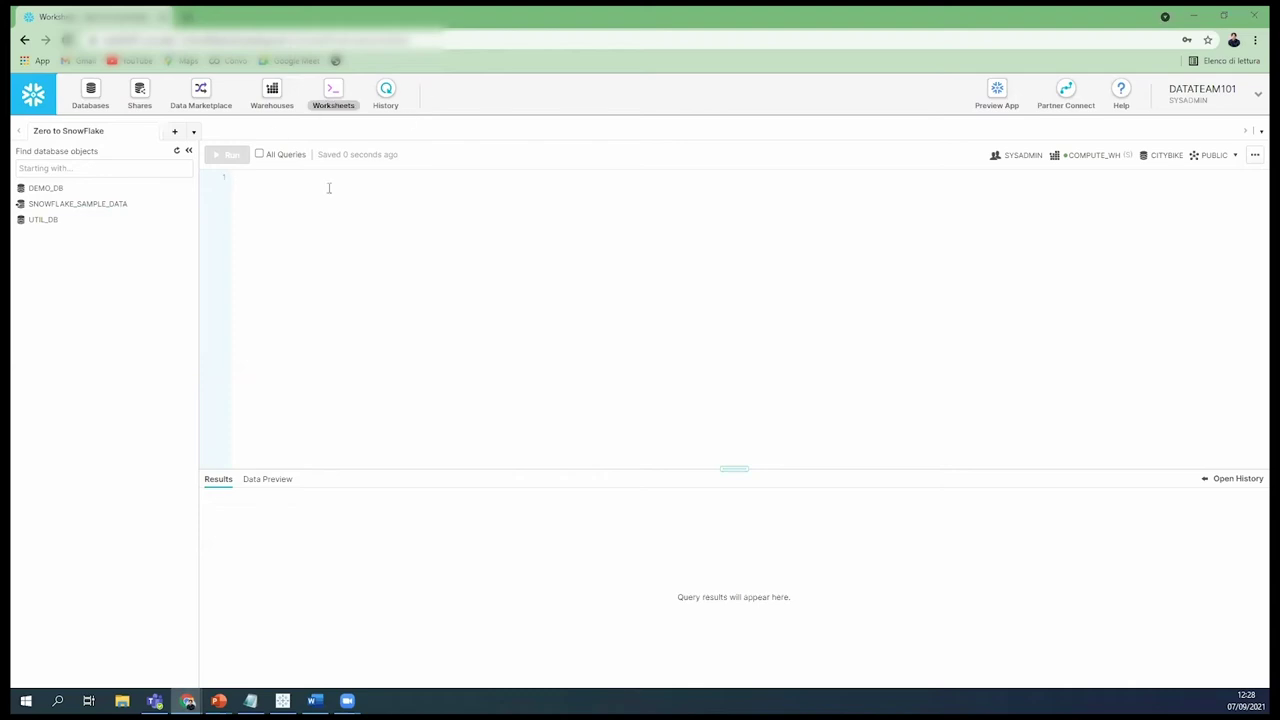
Step: Write a create or replace table statement for trips, with columns from tripduration integer and starttime timestamp through birth_year integer and gender integer
type("create or replace table trips (tripduration integer, starttime timestamp, stoptime timestamp, start_station_id integer, start_station_name string, start_station_latitude float, start_station_longitude float, end_station_id integer, end_station_name string, end_station_latitude float, end_station_longitude float, bikeid integer, membership_type string, usertype string, birth_year integer, gender integer);")
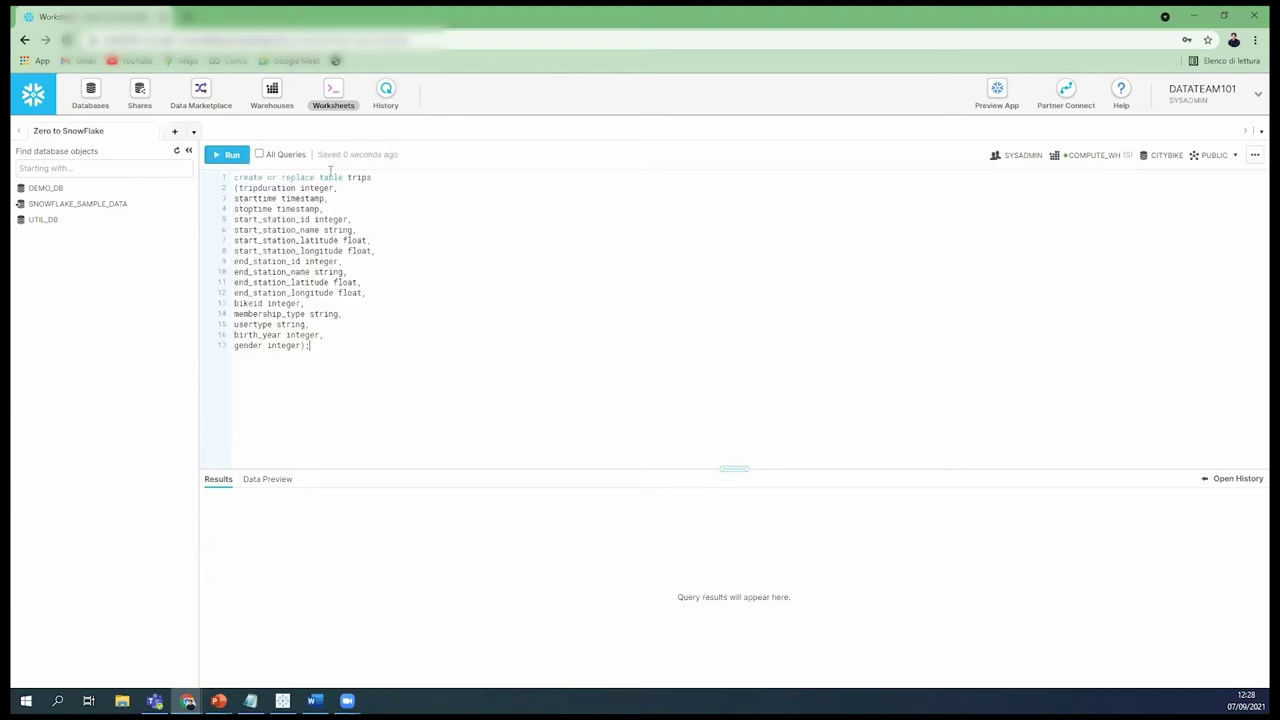
left_click_drag(235, 177, 348, 176)
left_click(390, 177)
left_click_drag(238, 188, 298, 189)
left_click_drag(336, 188, 300, 188)
left_click(360, 205)
Step: Run the complete create or replace table trips statement in the worksheet
left_click_drag(311, 345, 234, 177)
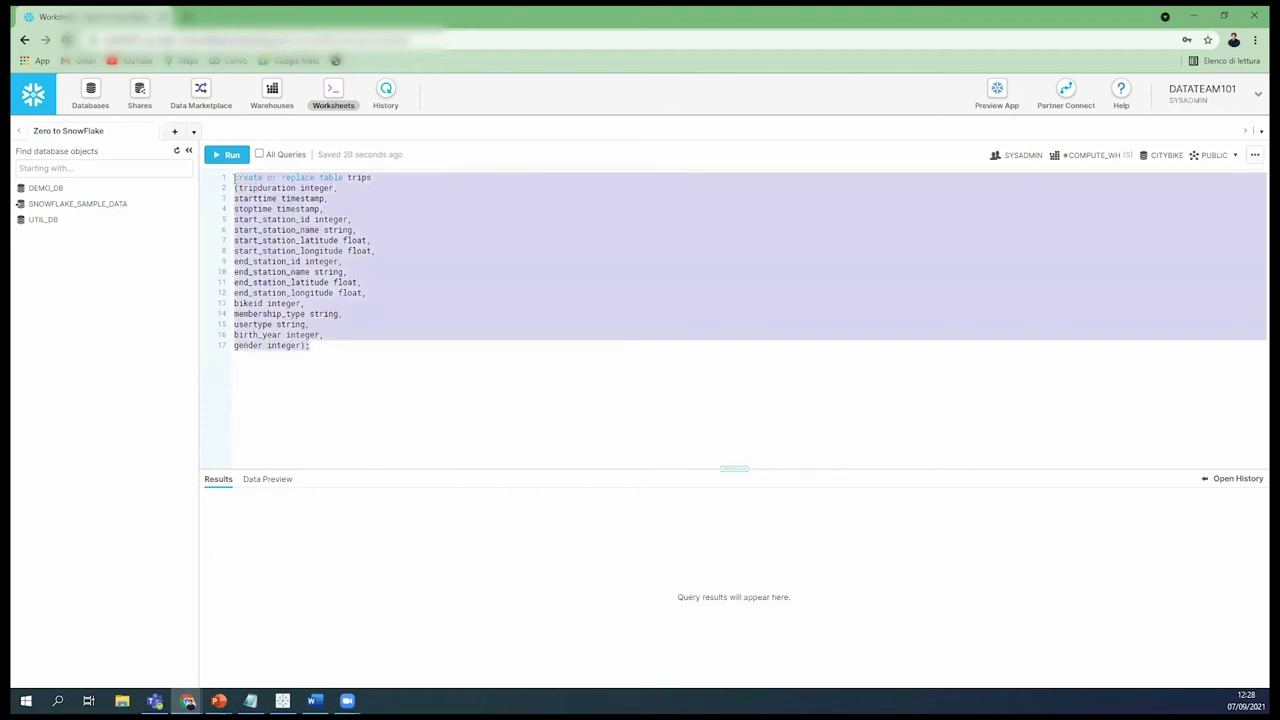
left_click(229, 157)
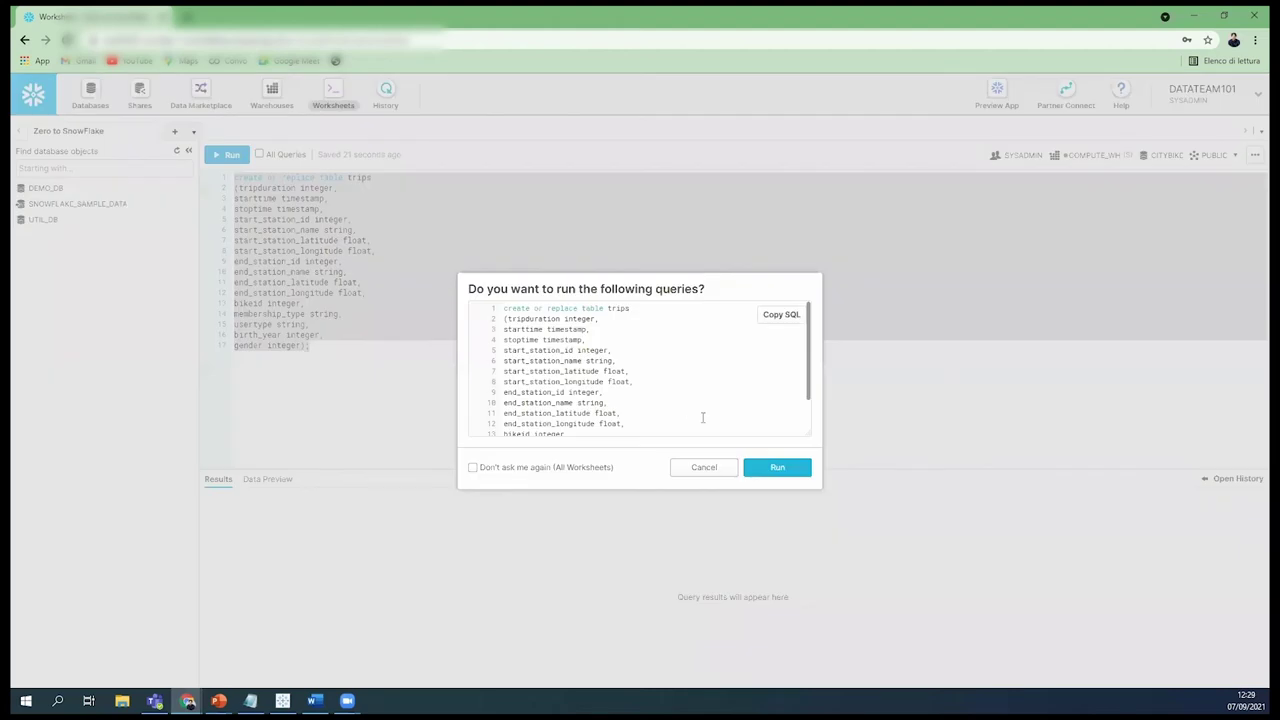
left_click(788, 470)
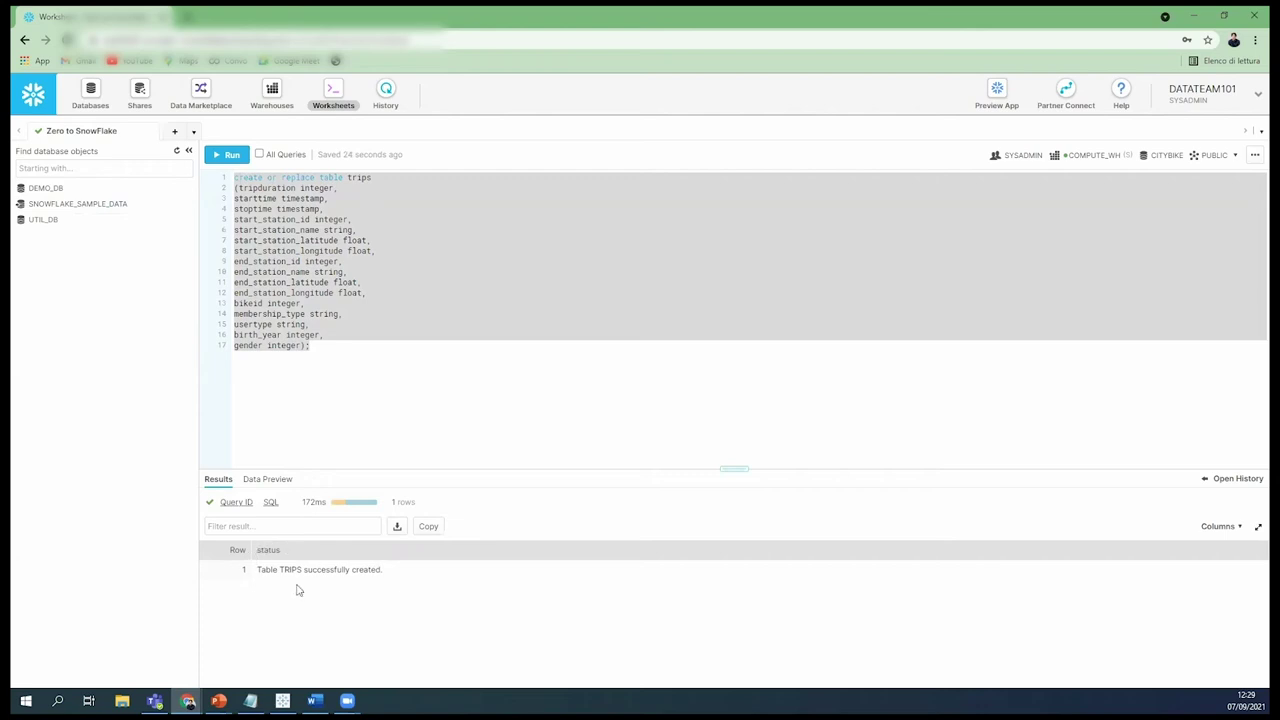
left_click(322, 405)
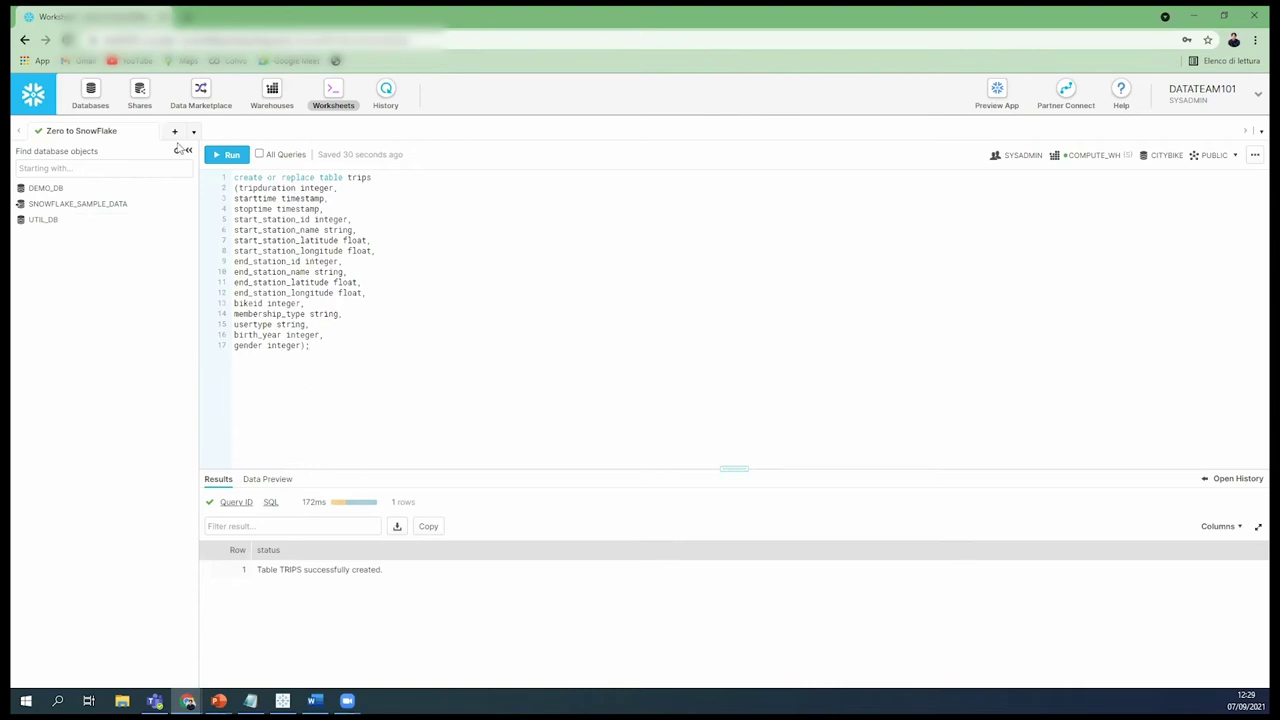
Step: Open the TRIPS table in the CITYBIKE database to examine its columns and data types
left_click(92, 100)
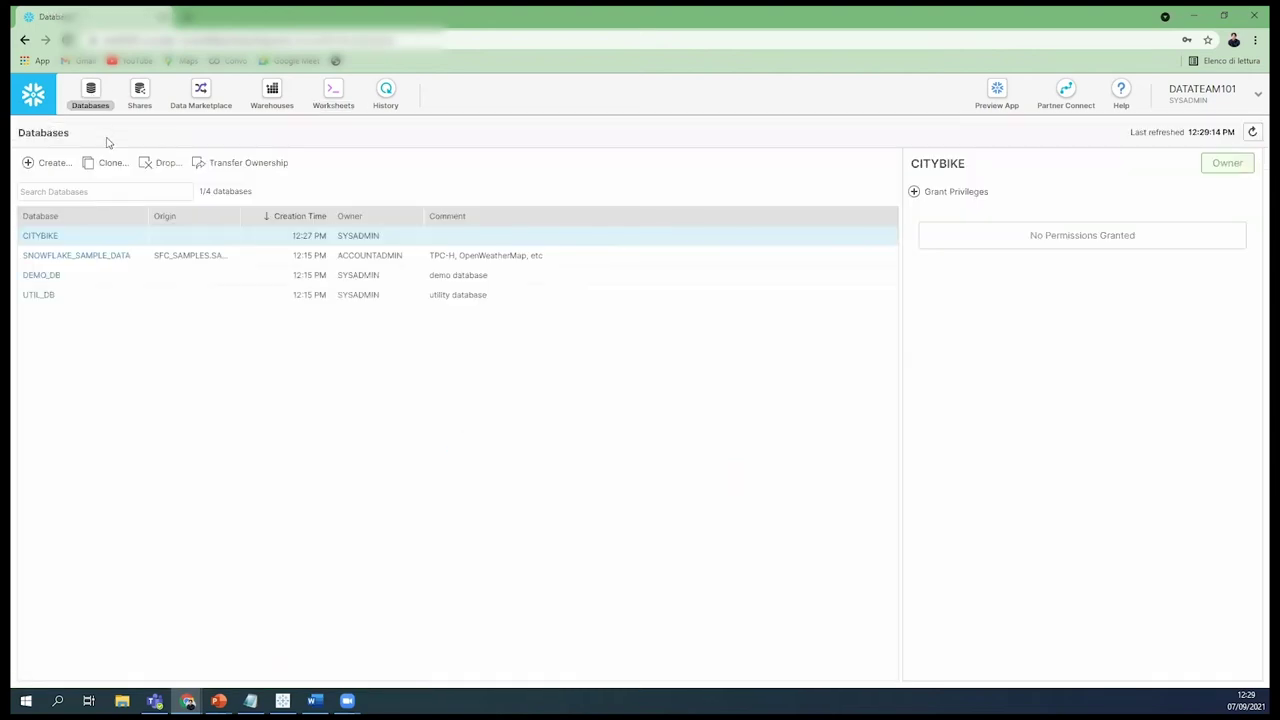
left_click(42, 236)
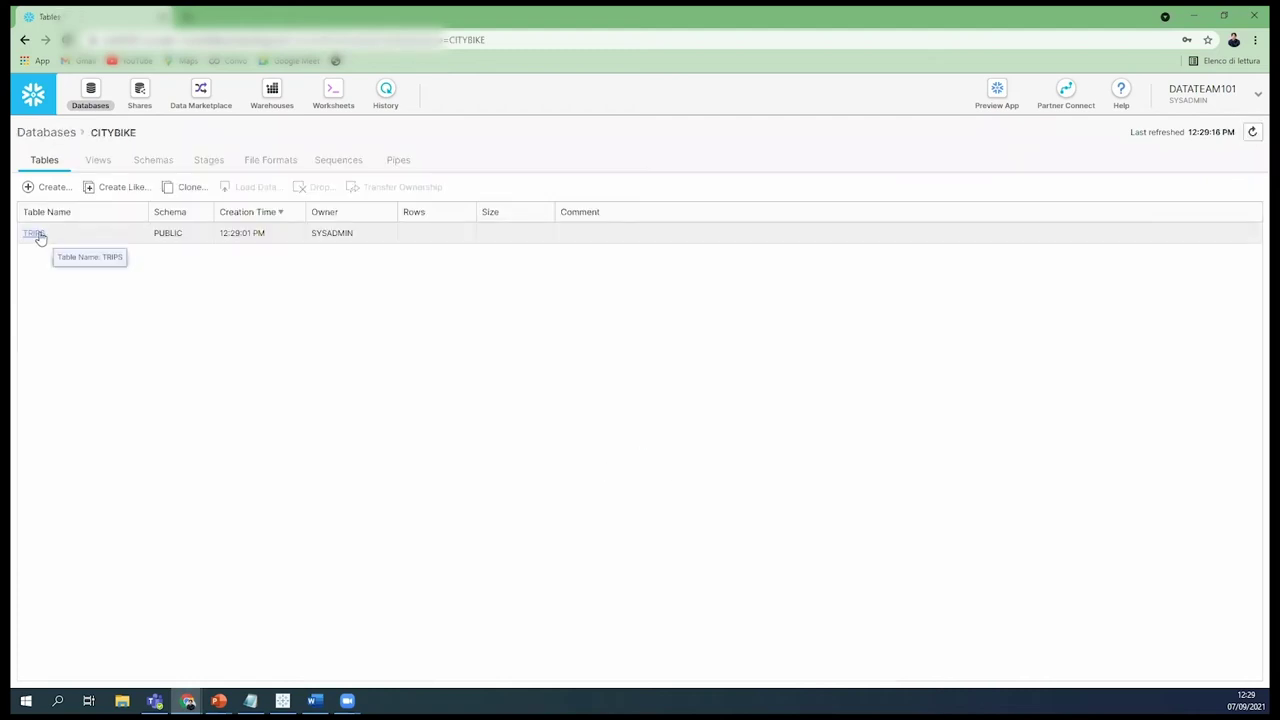
left_click(38, 236)
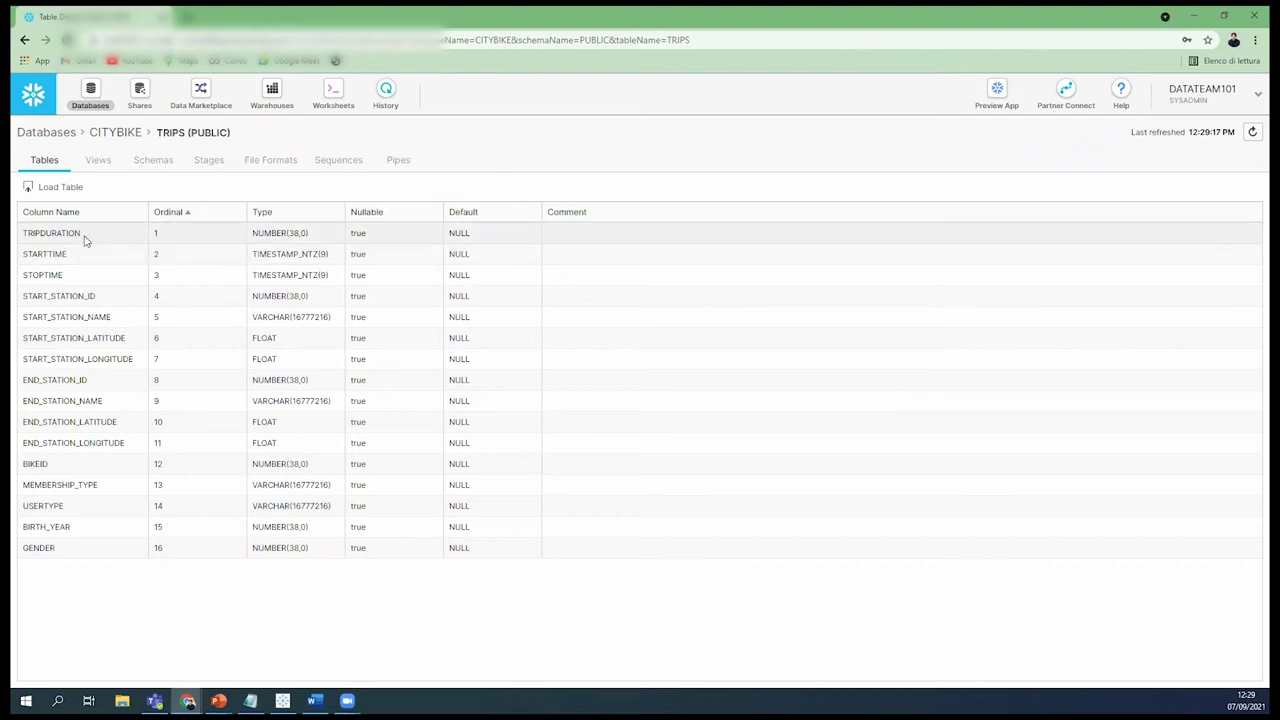
Step: Begin a new stage in the CITYBIKE database using an existing Amazon S3 location
left_click(210, 162)
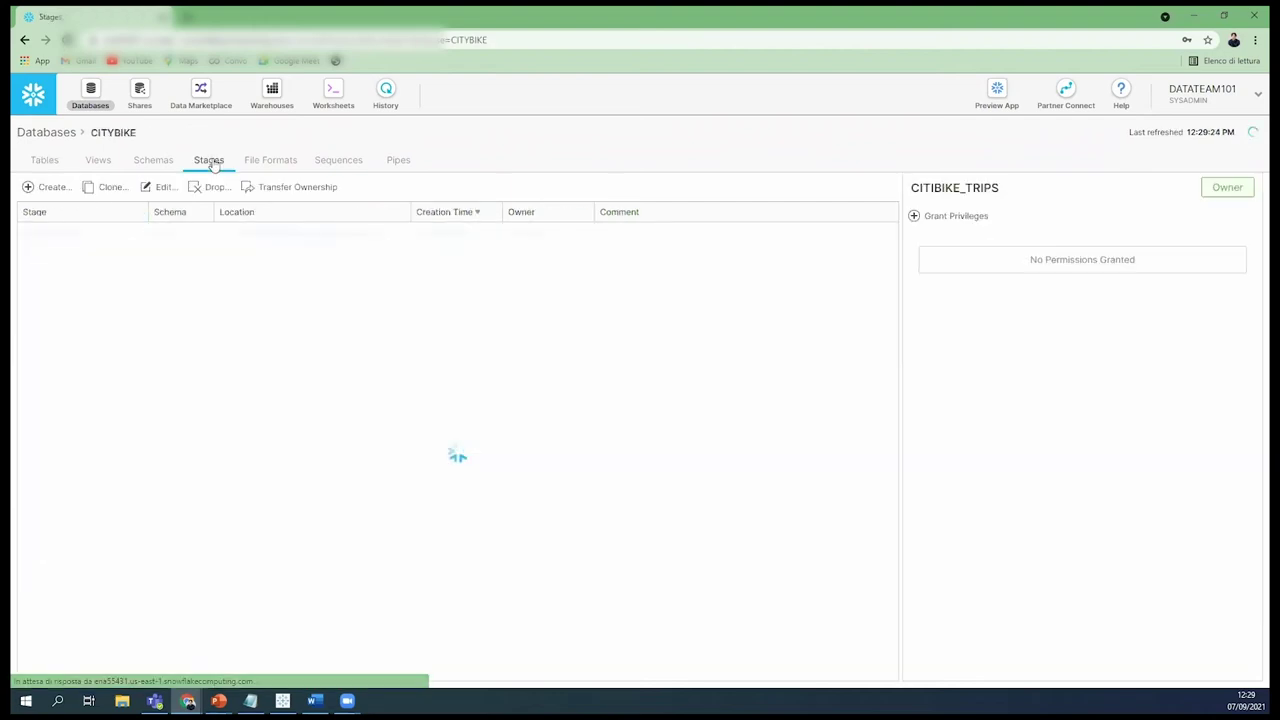
left_click(47, 187)
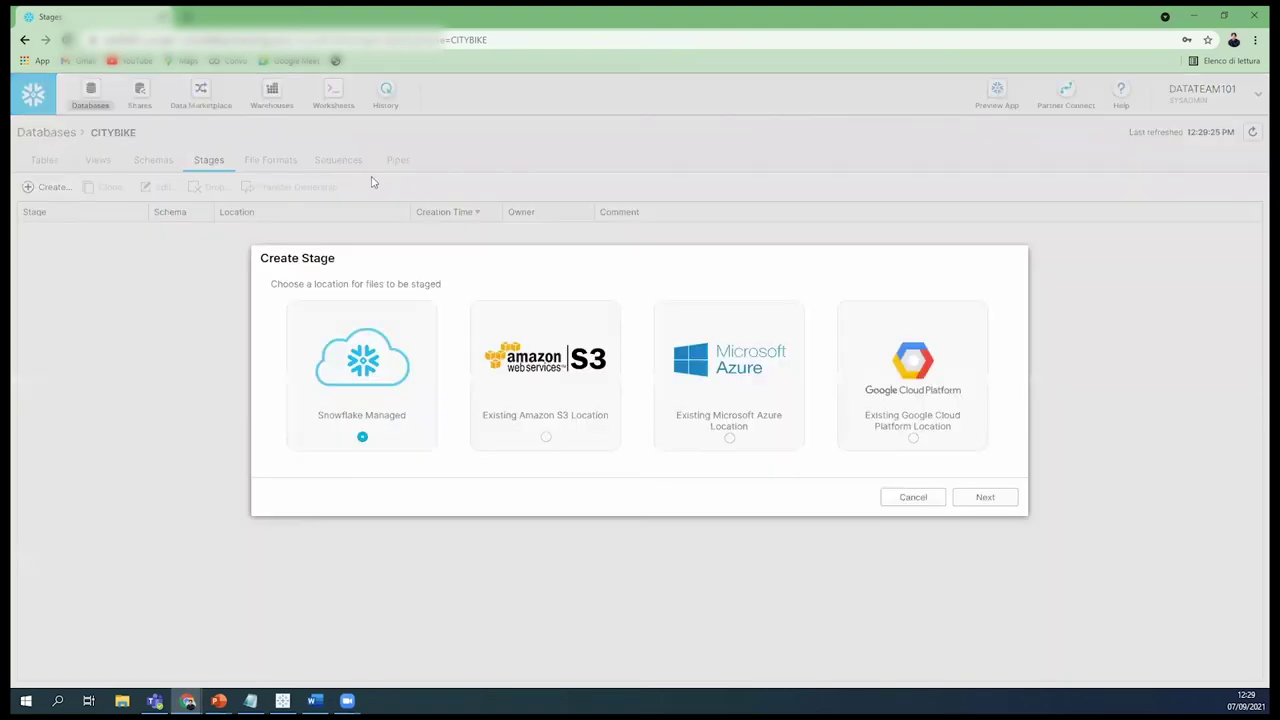
left_click(538, 364)
left_click(986, 500)
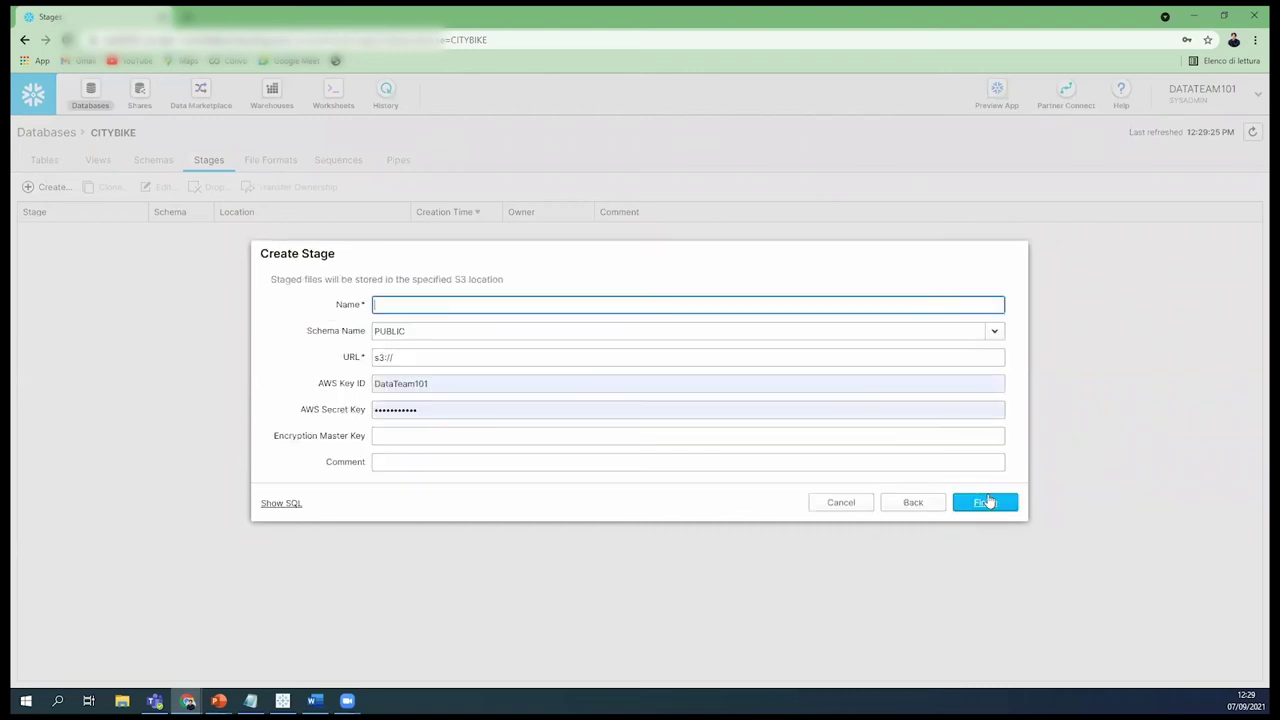
Step: Clear the prefilled AWS Key ID and AWS Secret Key from the new stage's settings
double_click(432, 410)
key("BackSpace")
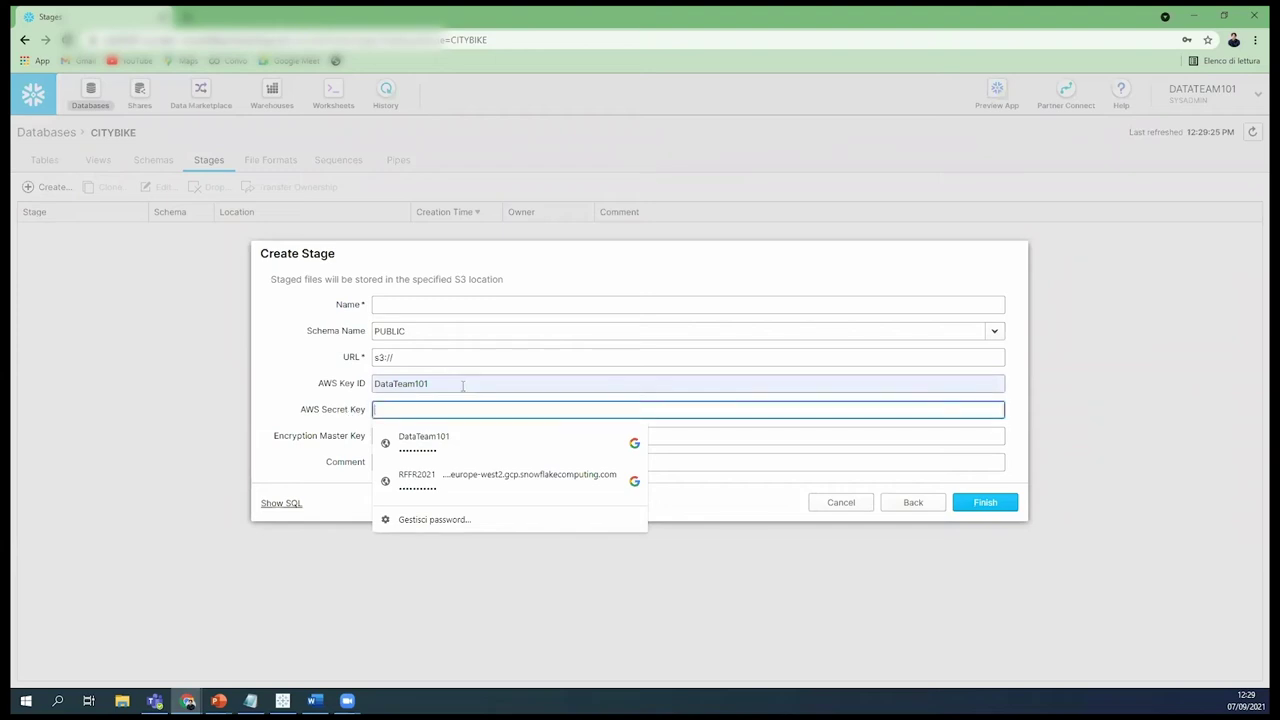
left_click(462, 386)
key("ctrl+a")
key("BackSpace")
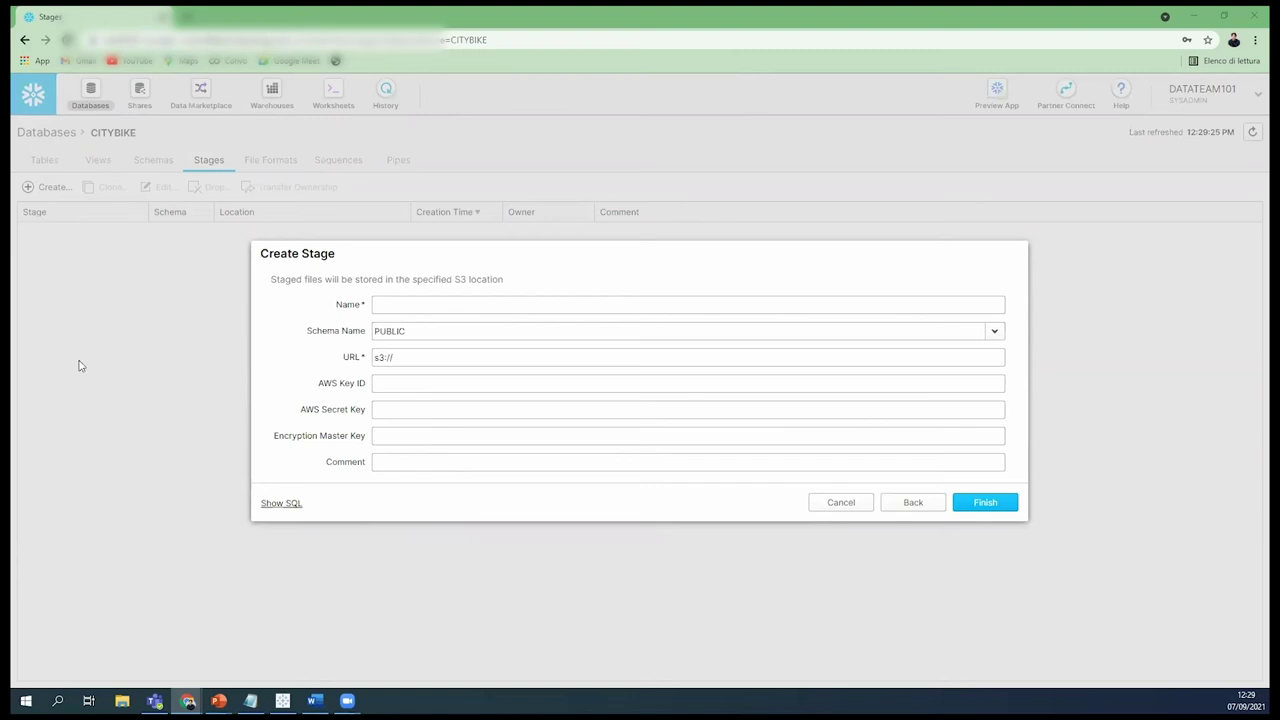
Step: Create the stage with URL s3://snowflake-workshop-lab/citibike-trips and name citibike_trips in the PUBLIC schema
left_click(410, 357)
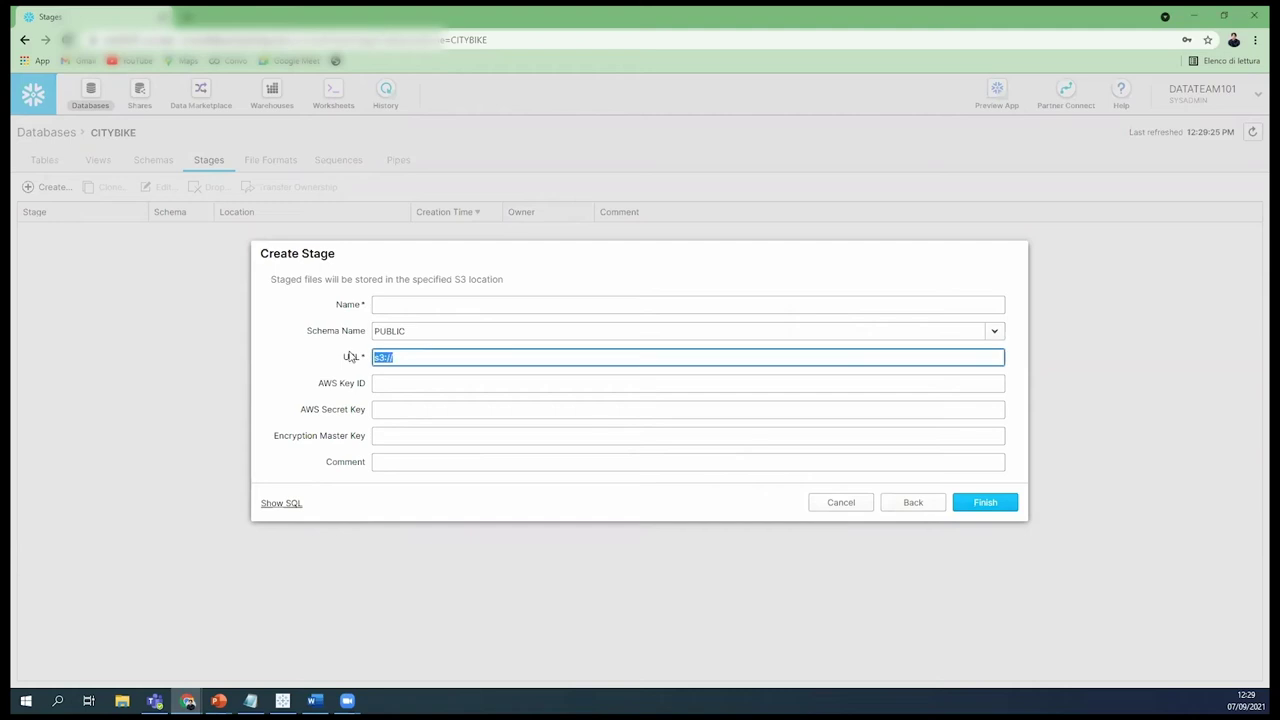
type("s3://snowflake-workshop-lab/citibike-trips")
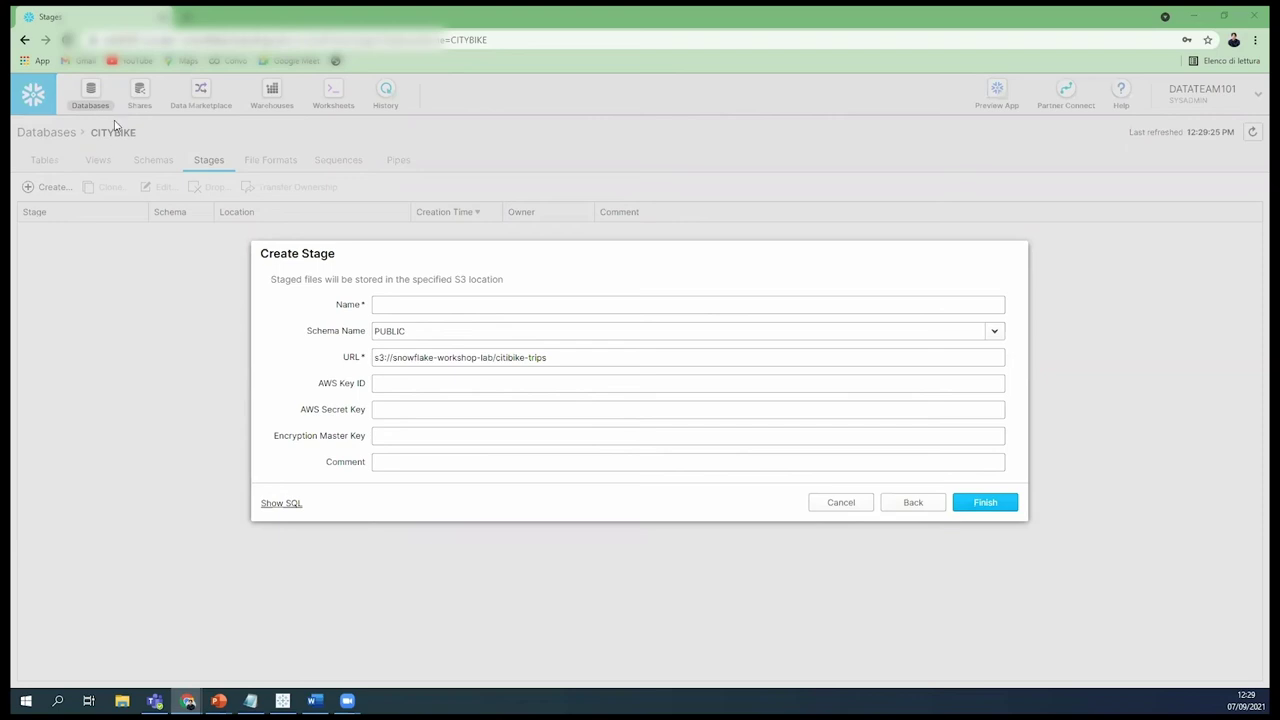
left_click(431, 308)
type("citibike_trips")
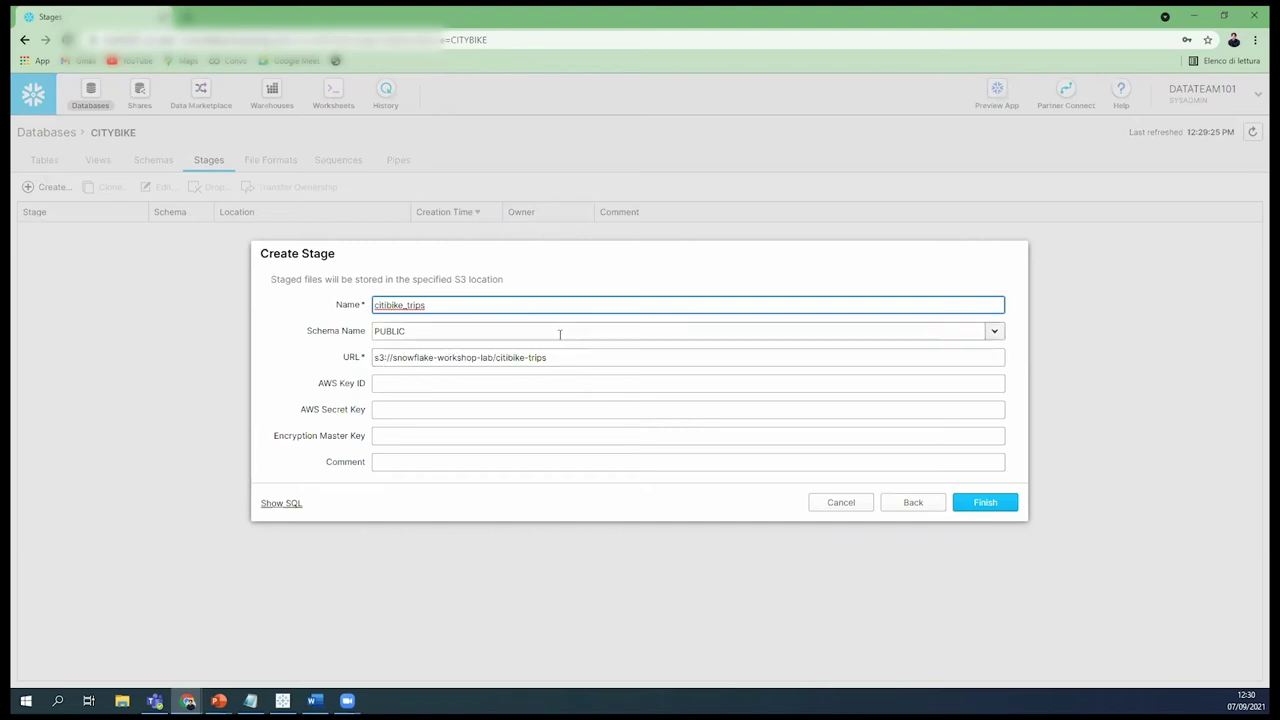
left_click(985, 503)
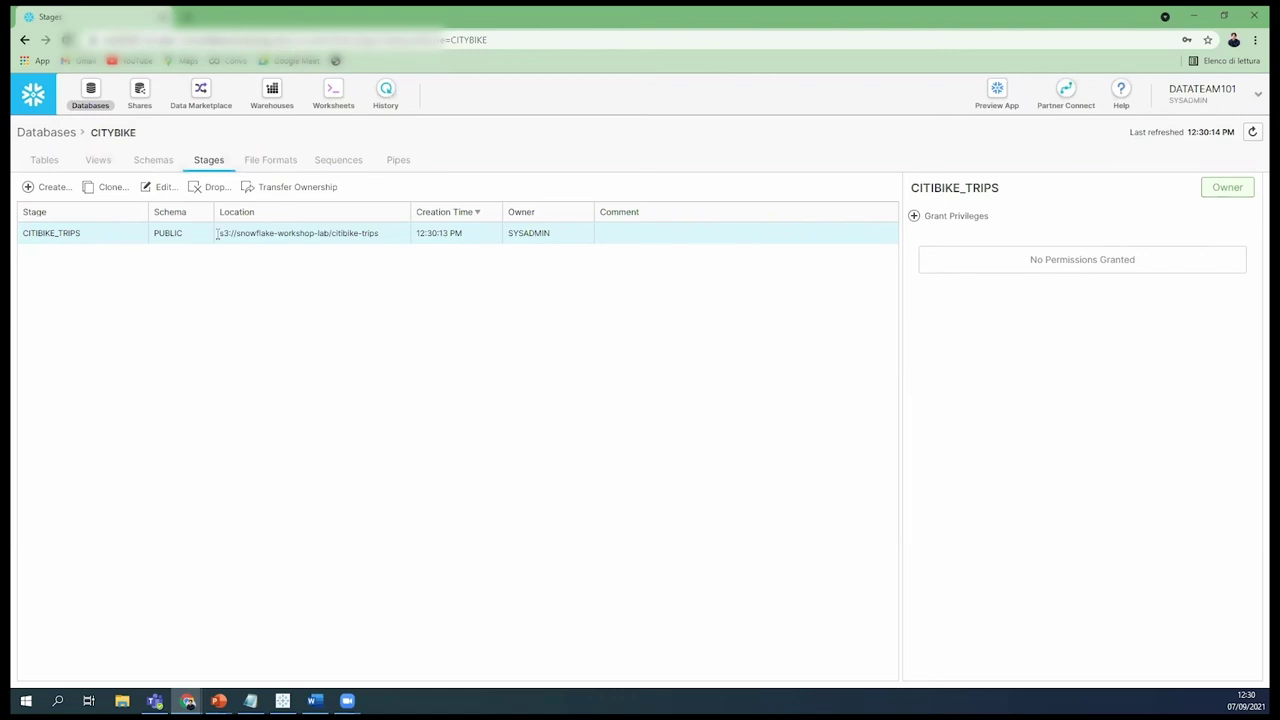
left_click(335, 95)
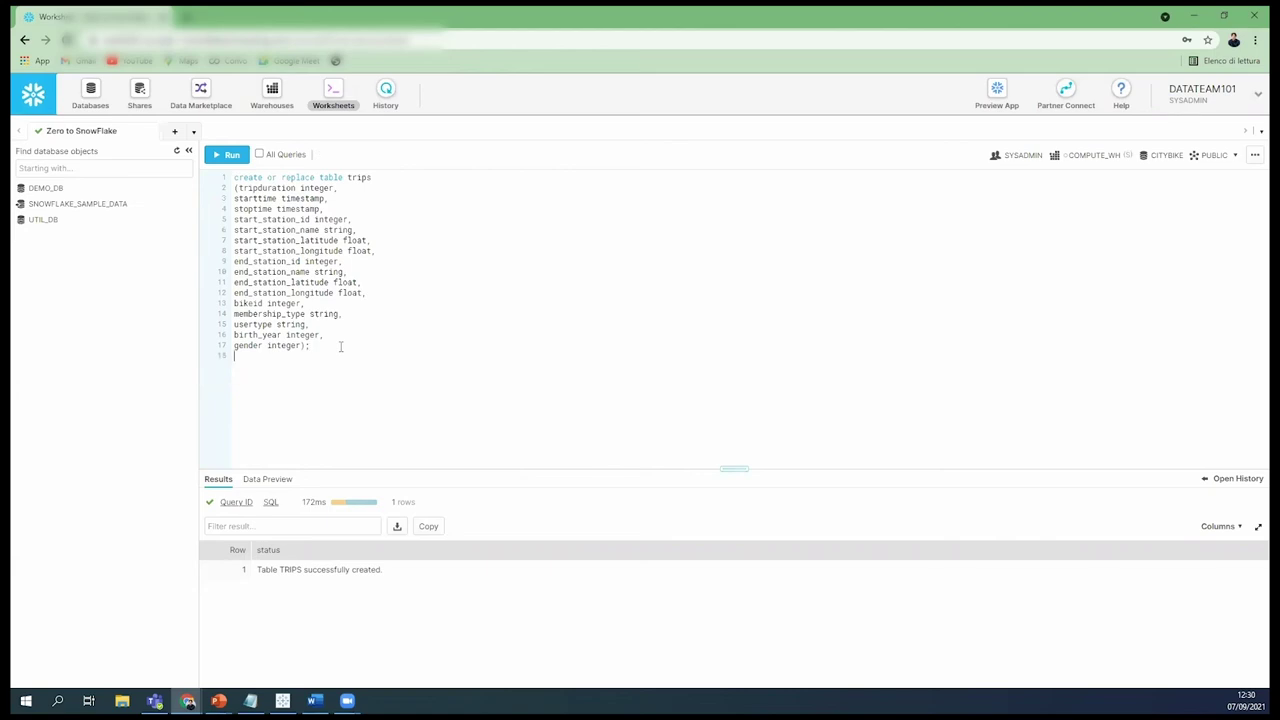
type("list @citibike_trips;")
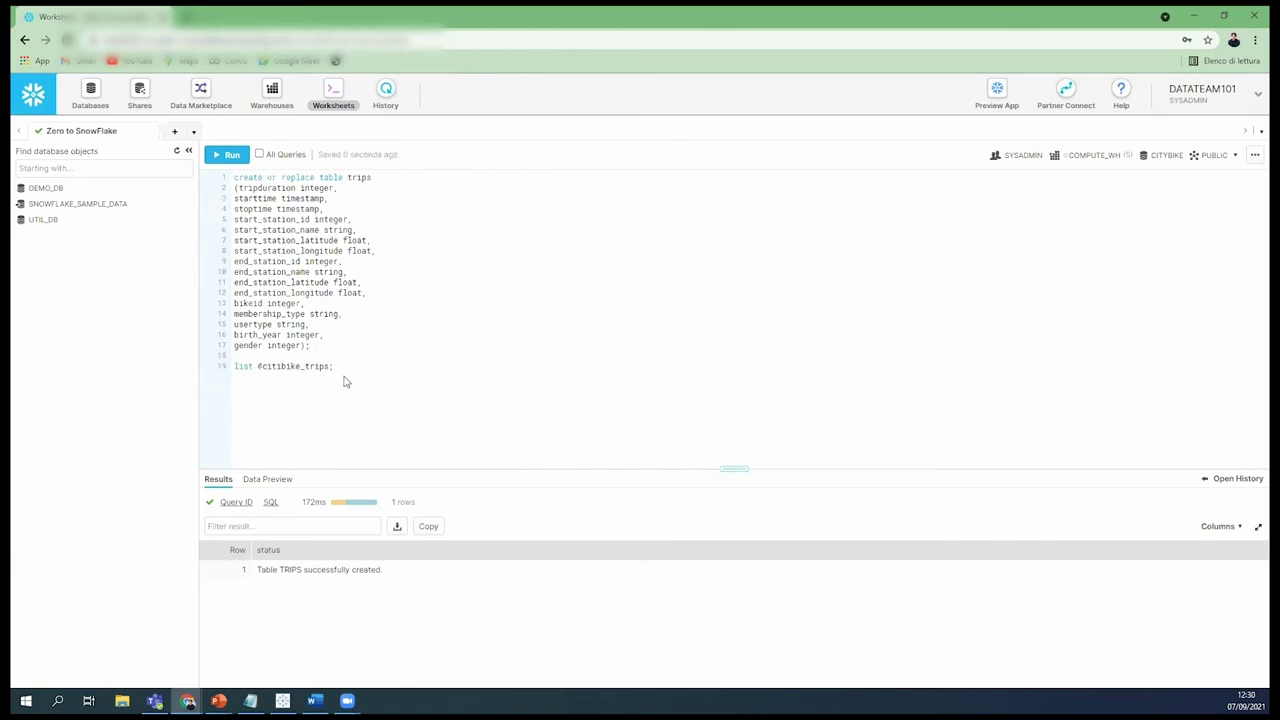
left_click_drag(338, 367, 220, 368)
left_click(230, 158)
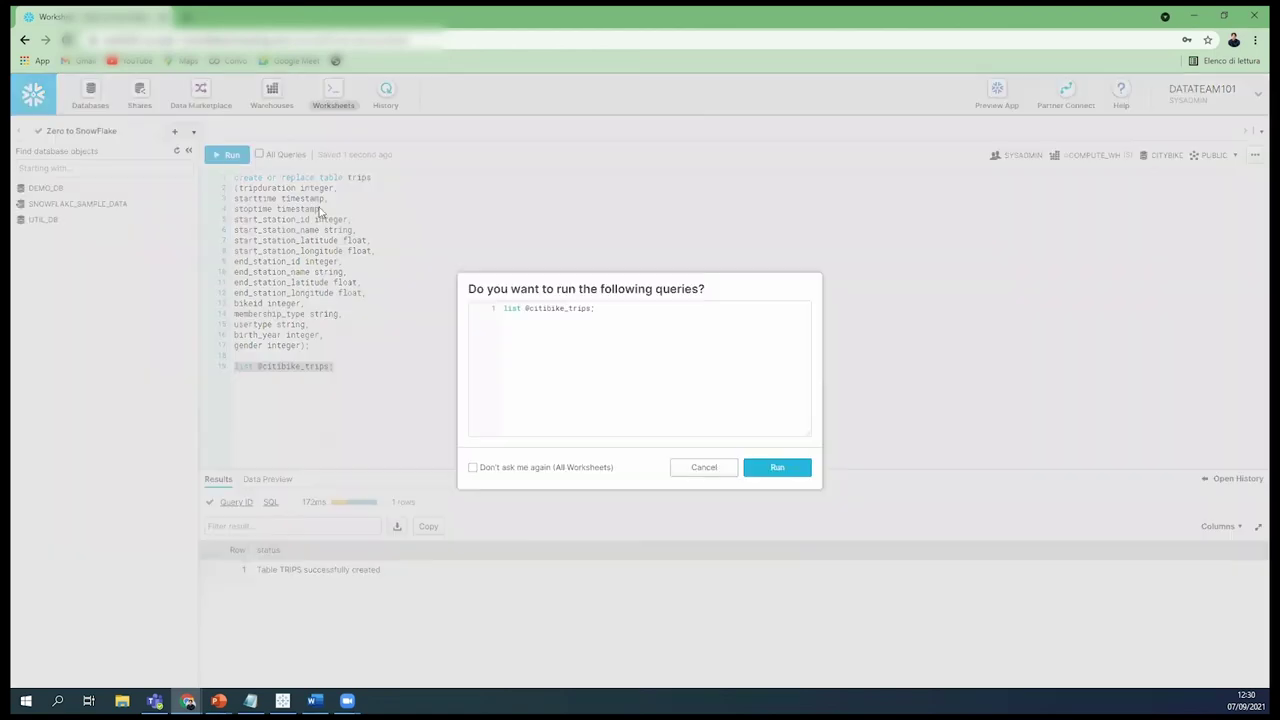
left_click(798, 468)
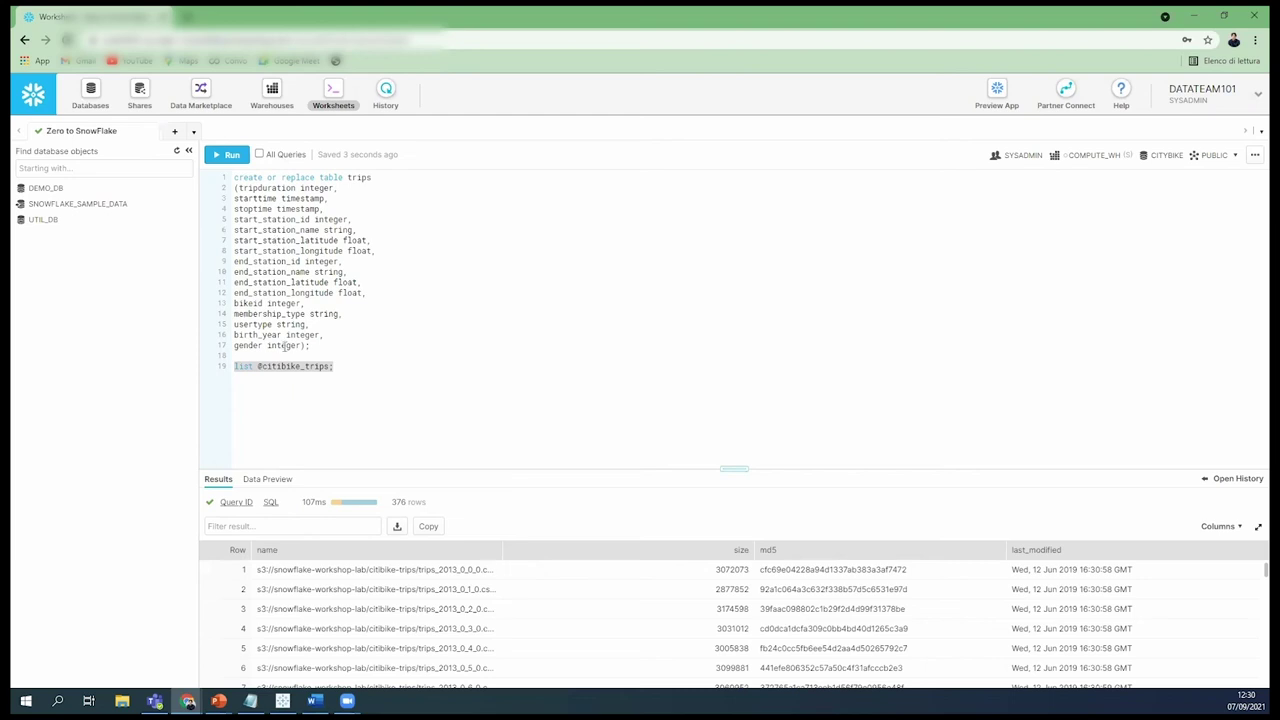
Step: Widen the name column and enlarge the results area to look through the staged citibike-trips files
left_click_drag(505, 555, 575, 550)
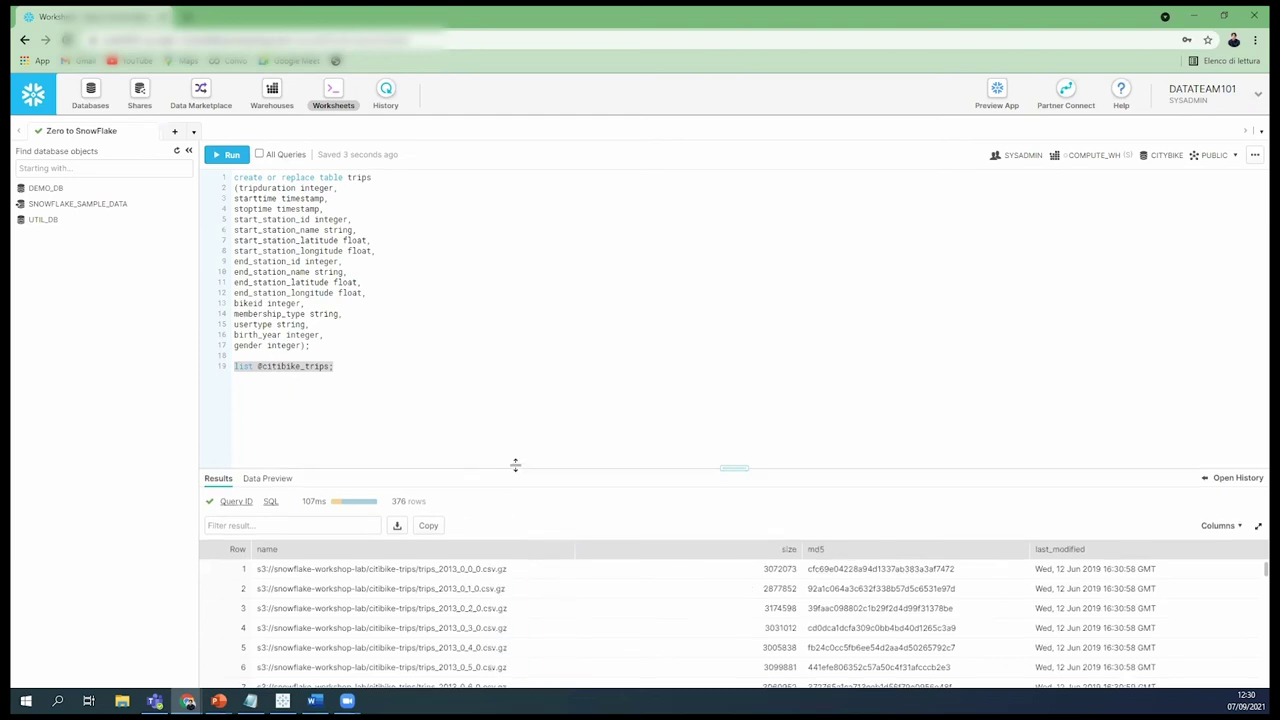
left_click_drag(516, 466, 516, 318)
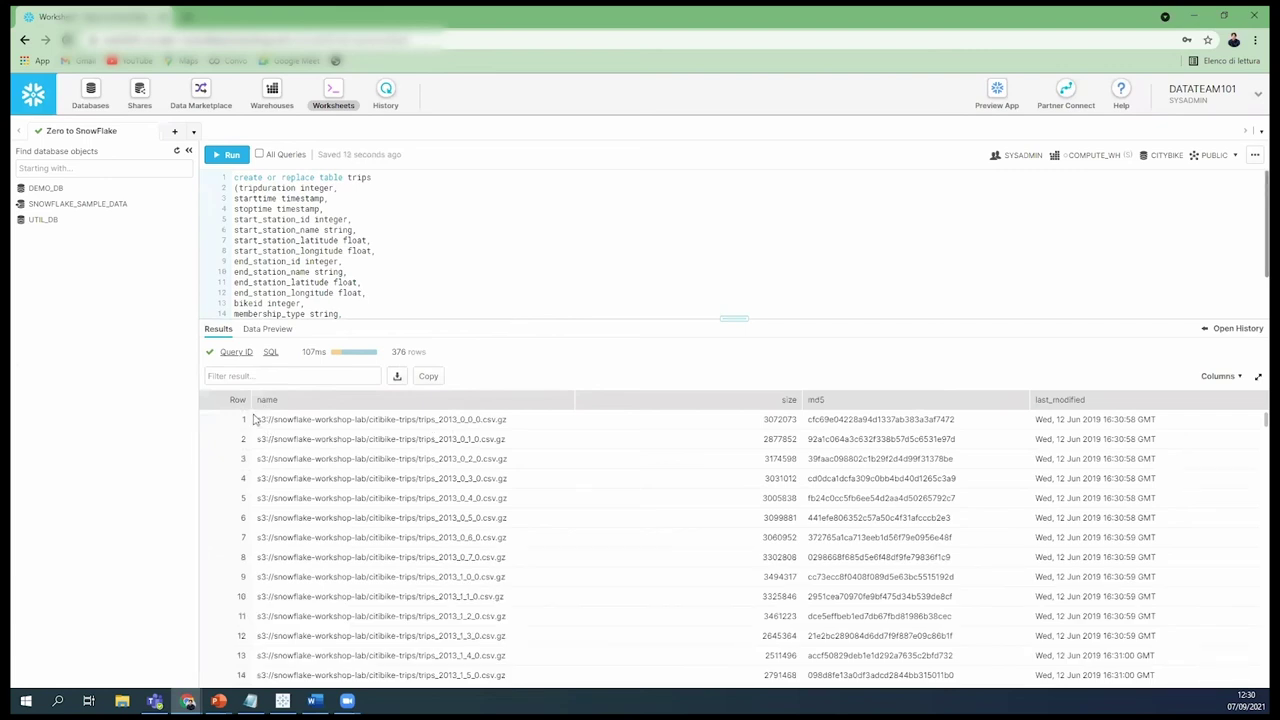
left_click(267, 401)
scroll(548, 433, "down", 5)
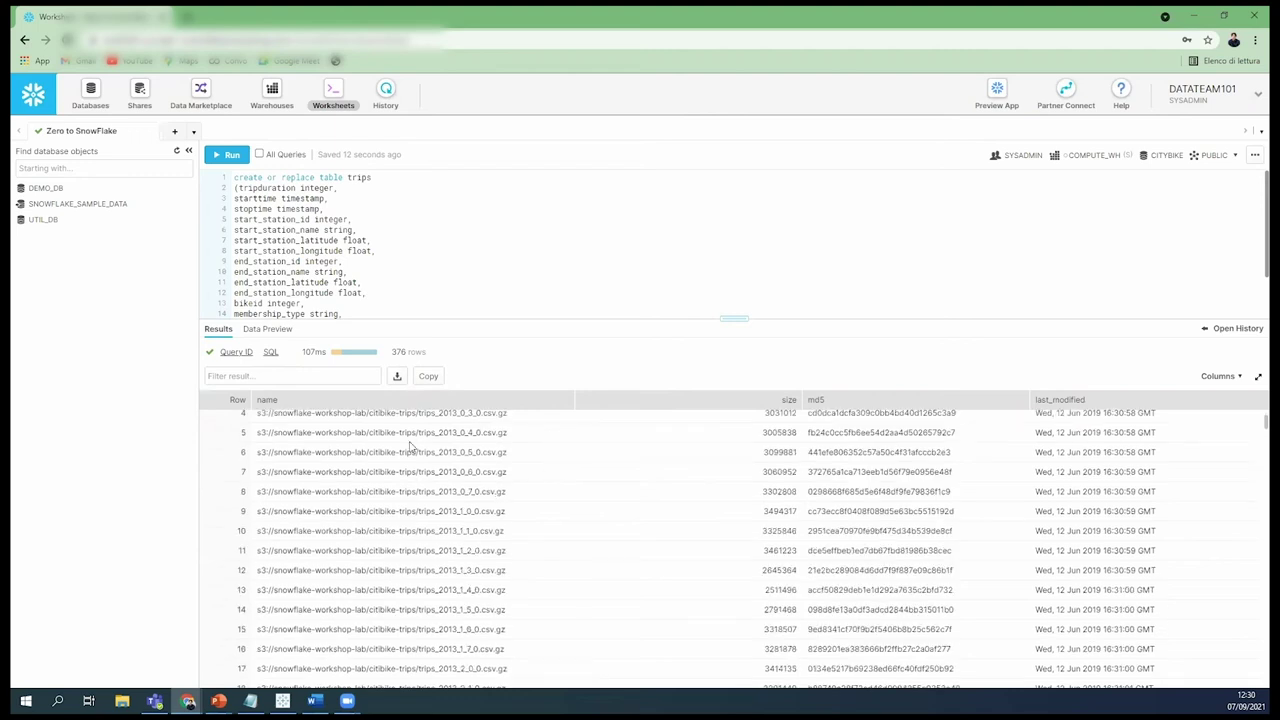
scroll(449, 471, "down", 3)
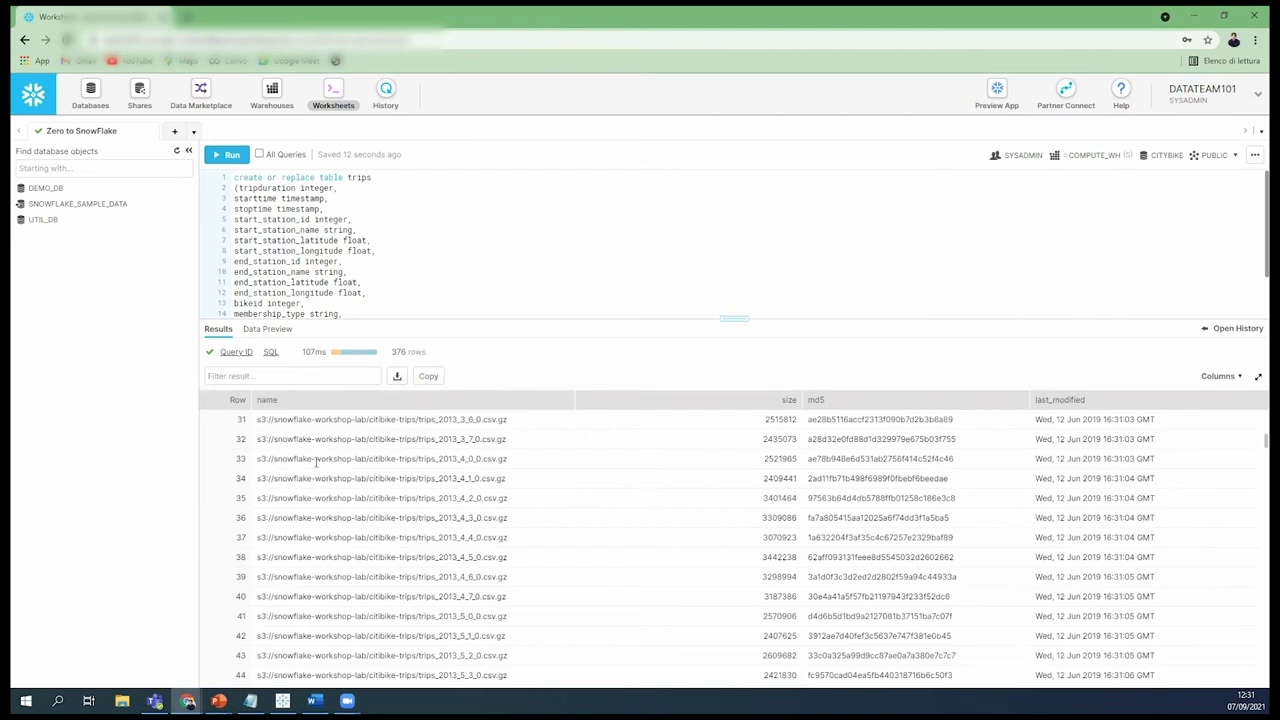
Step: Enlarge the worksheet's editor area to show the whole script and deselect the list statement
left_click_drag(503, 320, 489, 397)
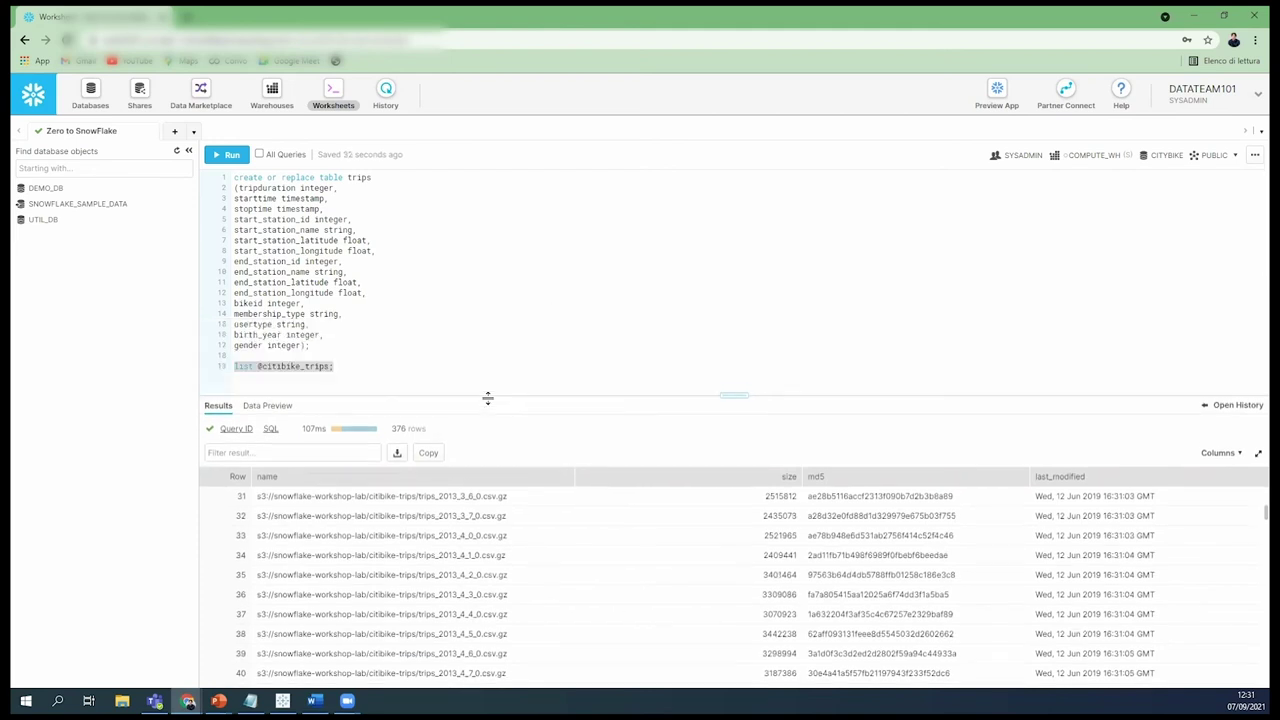
left_click(405, 364)
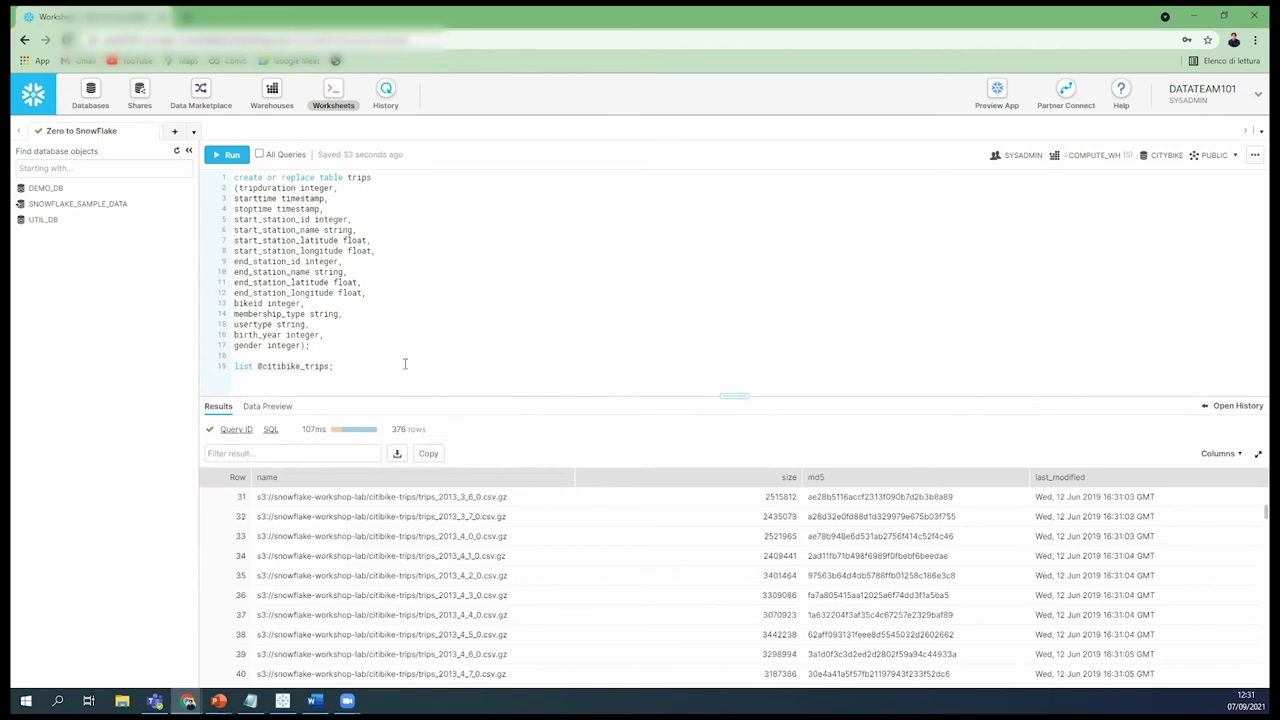
Step: Start a new file format in the CITYBIKE database and name it CSV
left_click(89, 93)
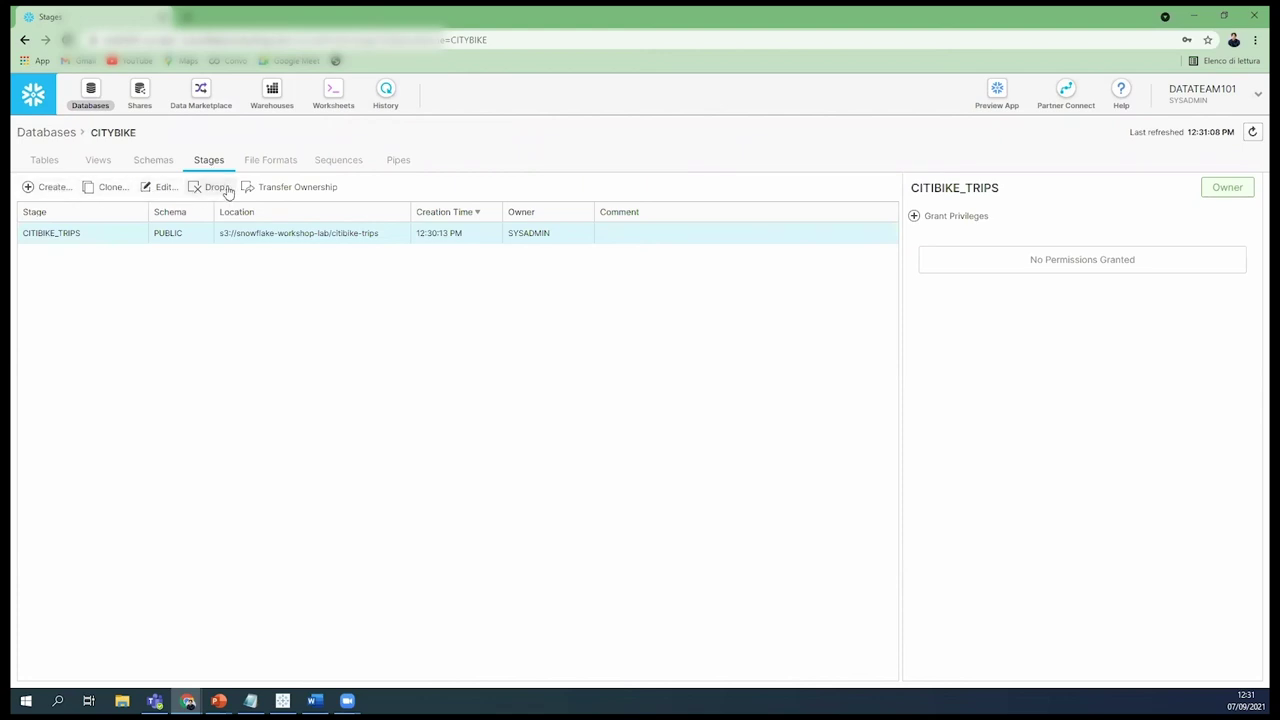
left_click(268, 163)
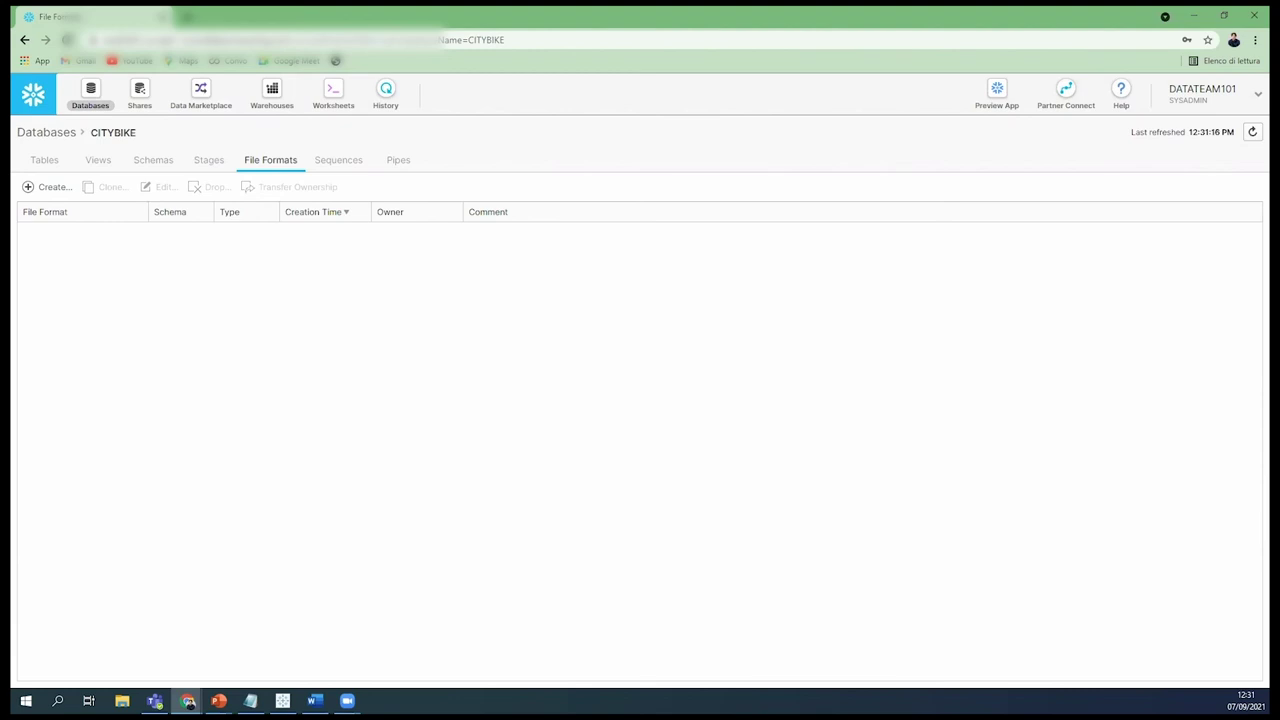
left_click(38, 188)
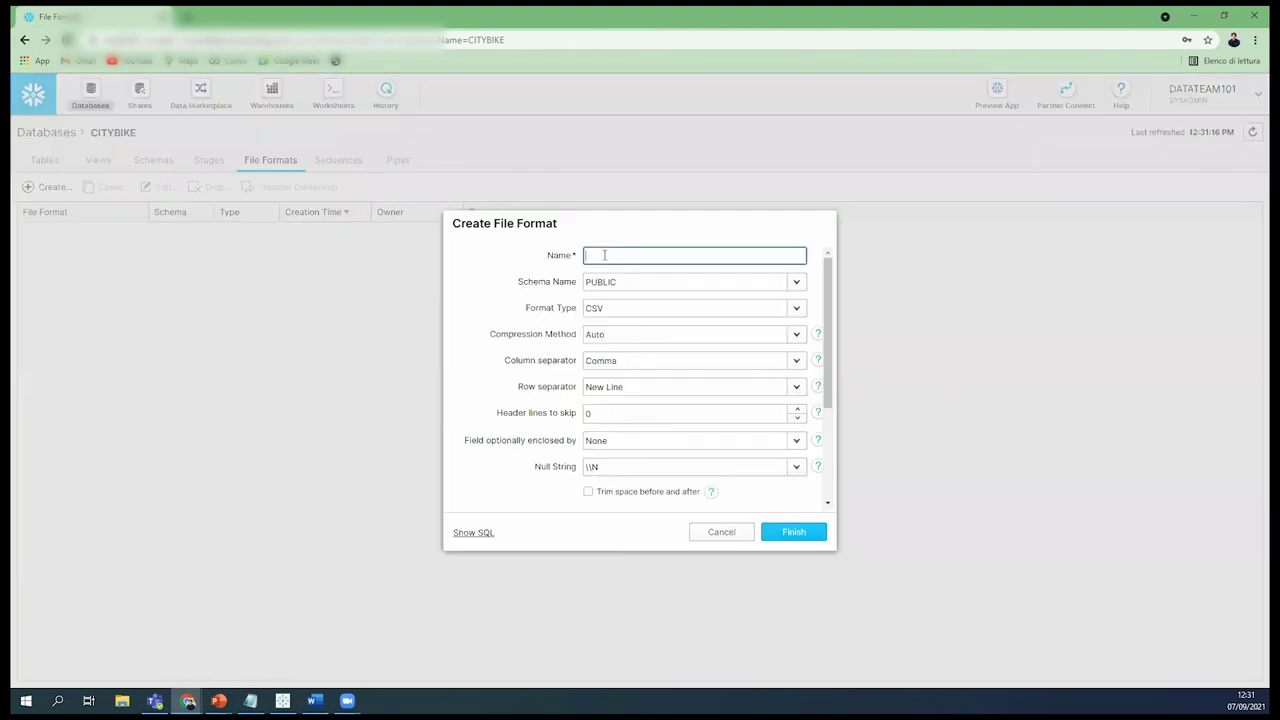
type("CSV")
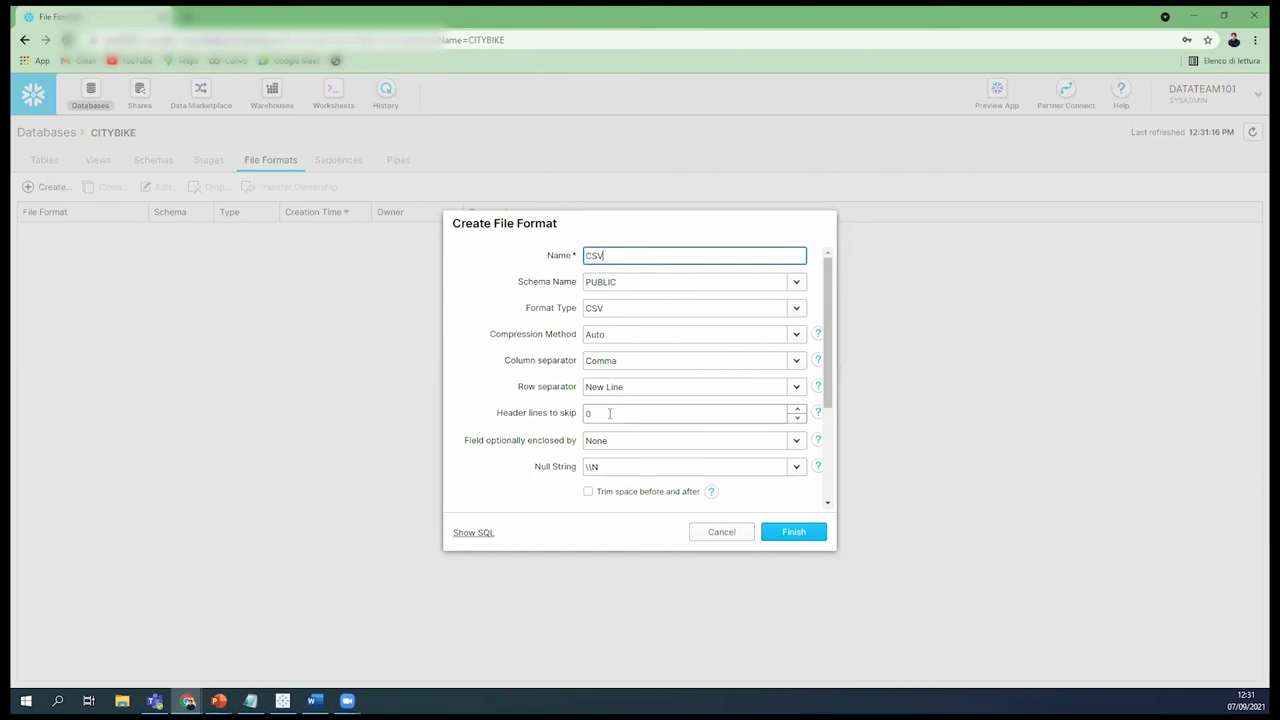
Step: Set the optional field enclosure to Double Quote, clear the Null String, and create the CSV file format
left_click(612, 440)
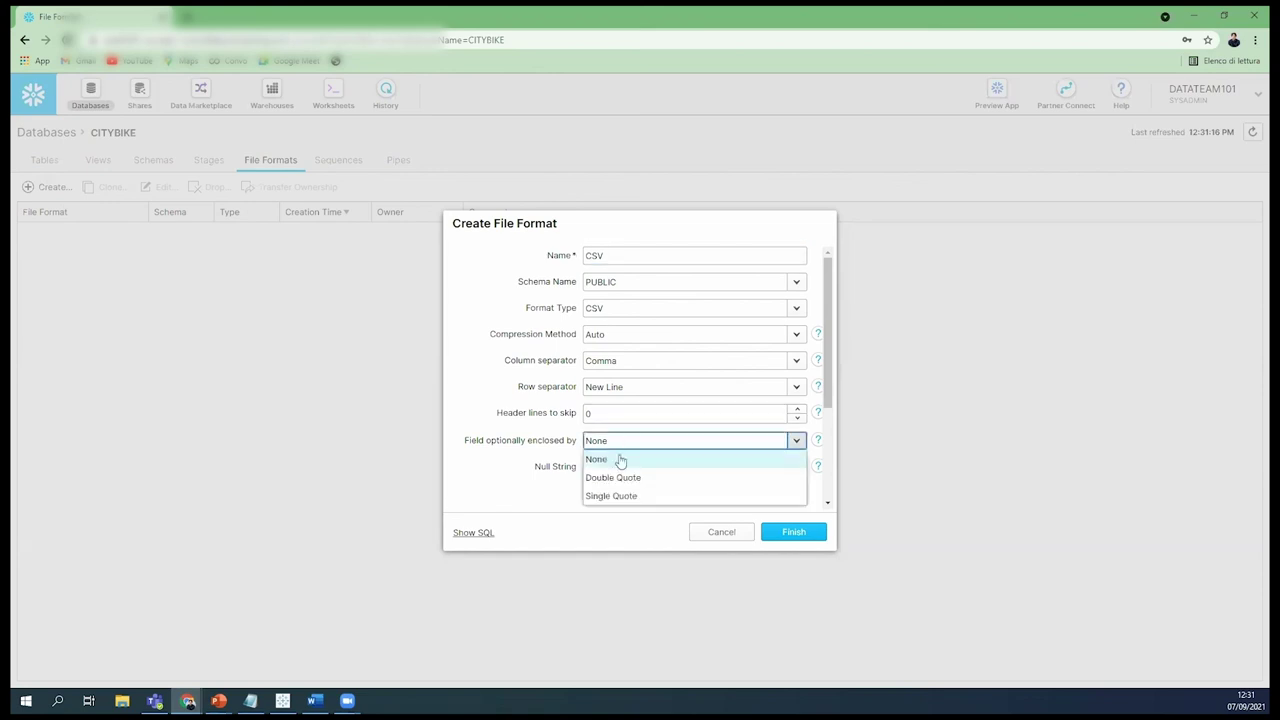
left_click(620, 474)
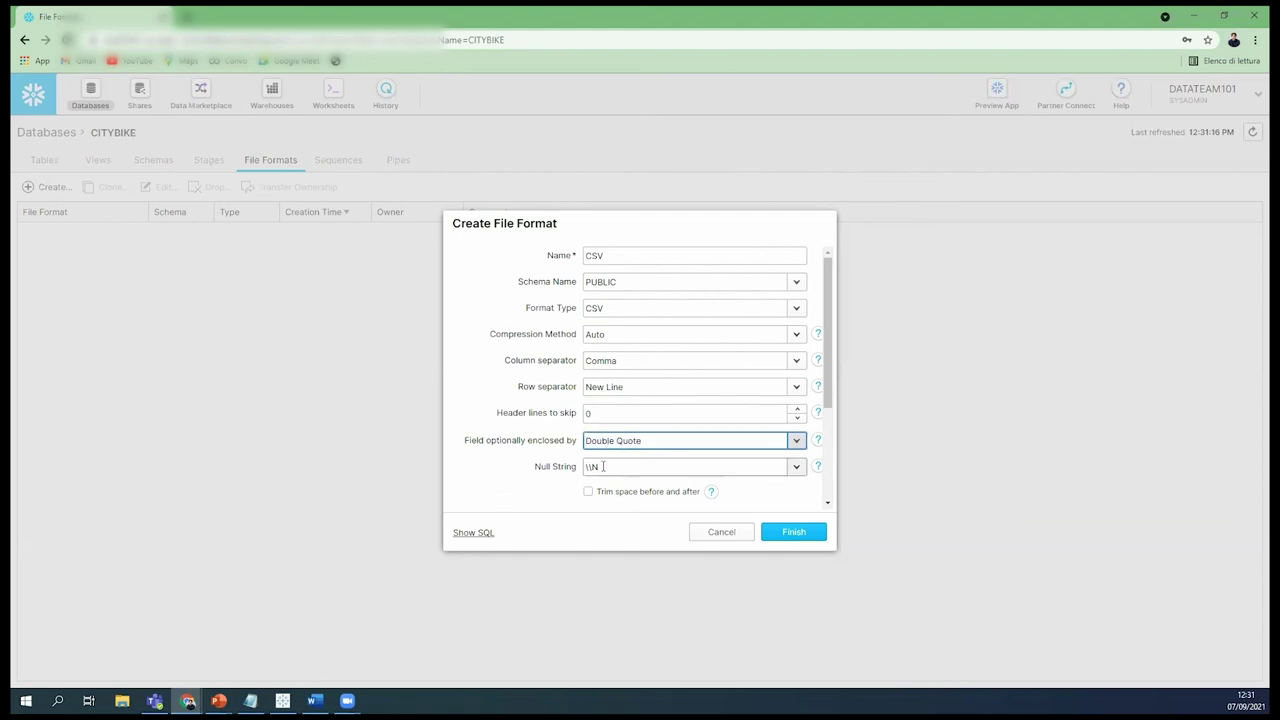
left_click_drag(606, 466, 578, 470)
key("BackSpace")
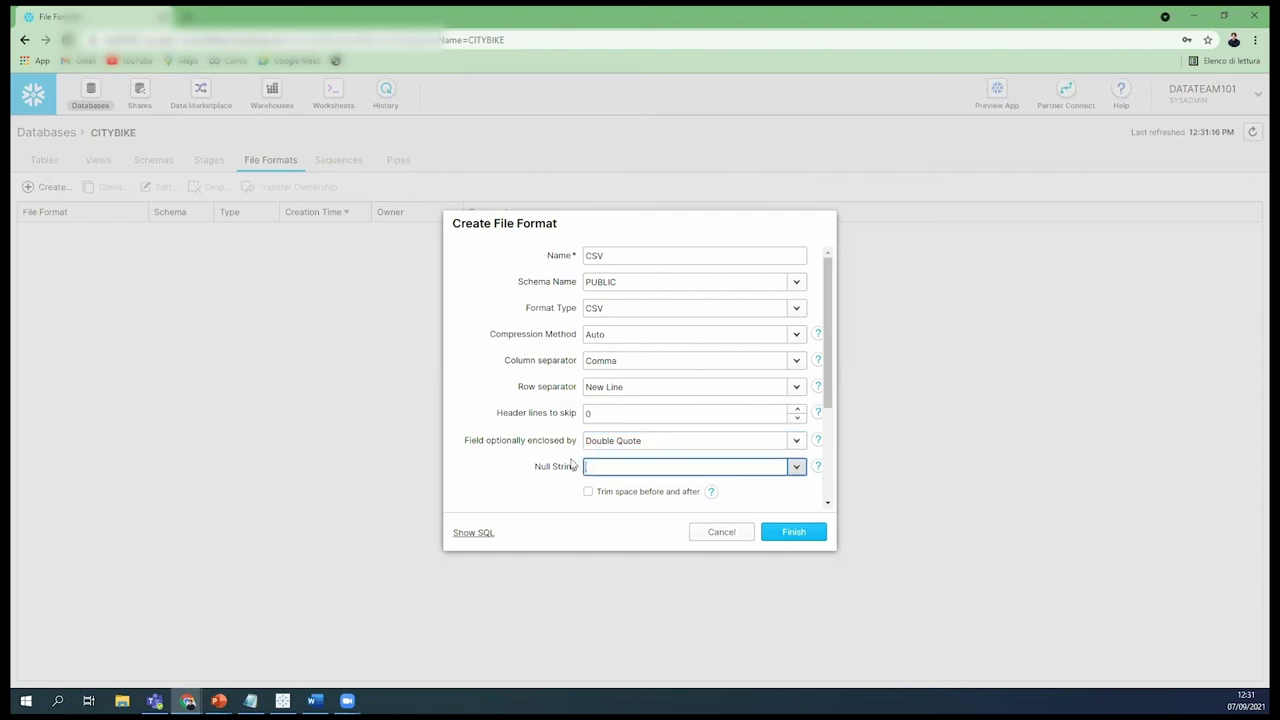
scroll(716, 364, "down", 3)
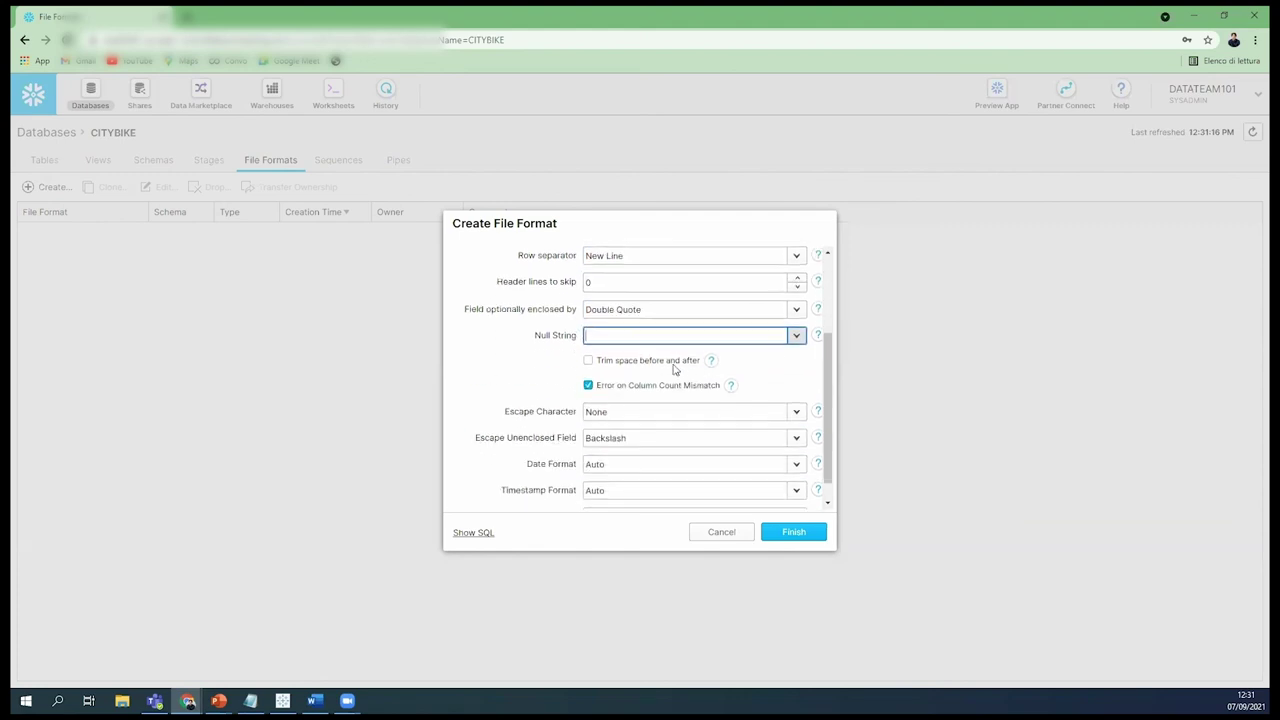
scroll(674, 366, "down", 1)
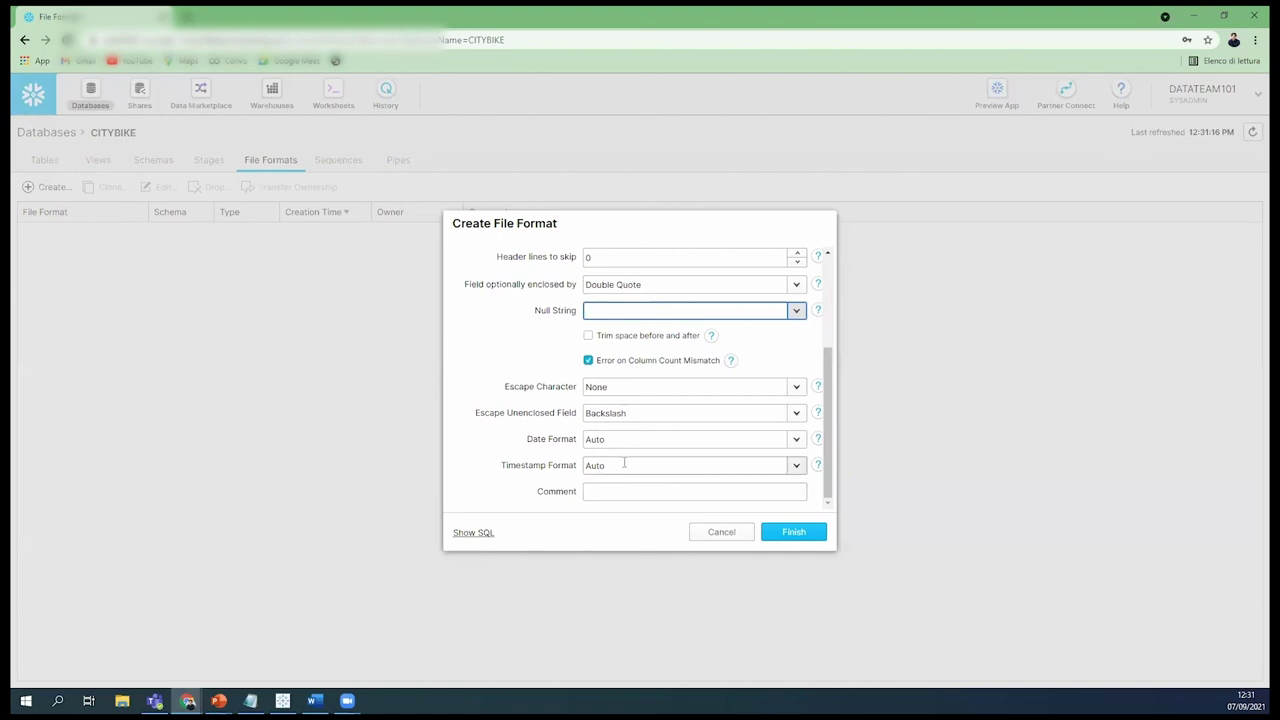
left_click(792, 536)
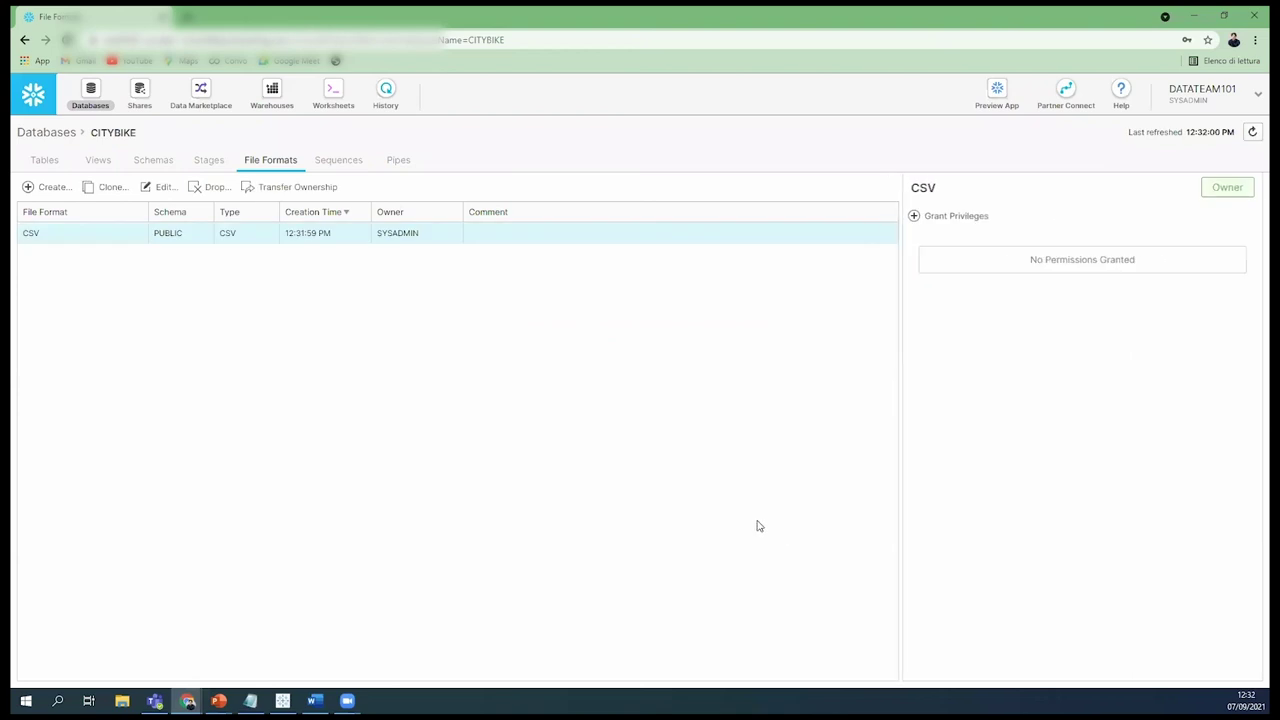